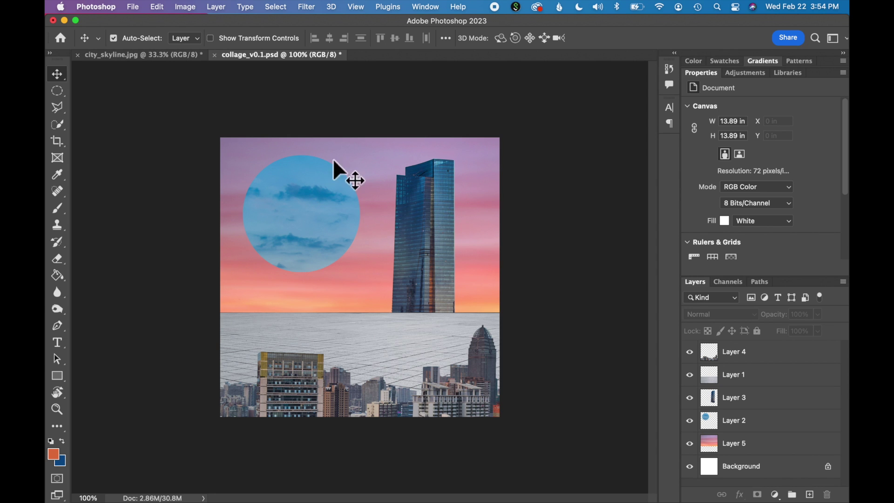
Step: Bring the city_skyline.jpg photo to the front in place of collage_v0.1.psd
click(139, 55)
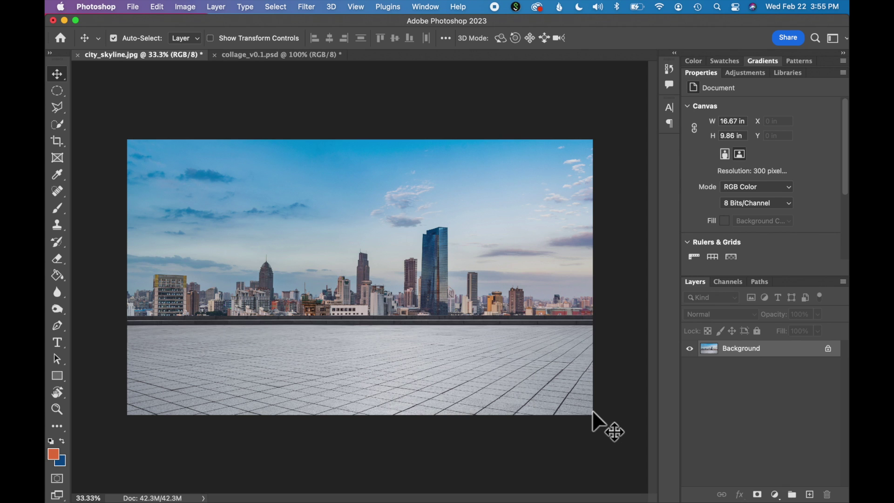
Step: Create a new 1000×1000 px white document at 72 ppi
click(135, 12)
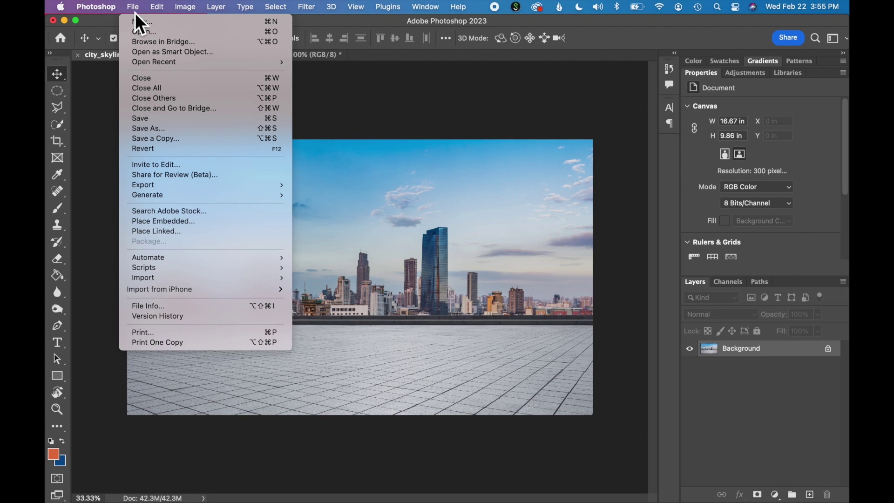
click(139, 24)
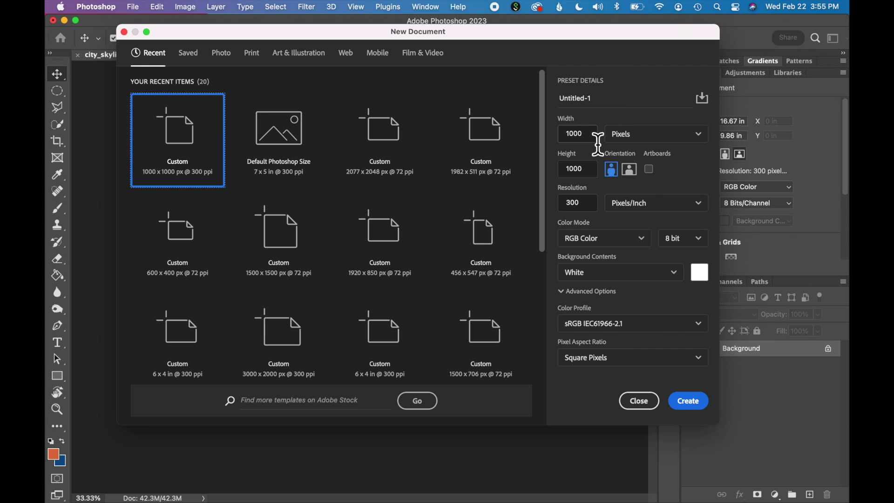
click(590, 171)
click(589, 209)
text(72)
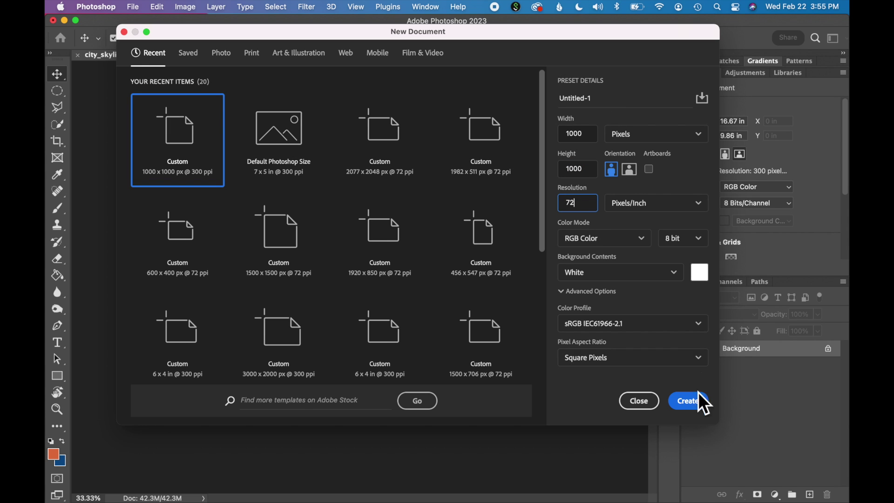
click(688, 401)
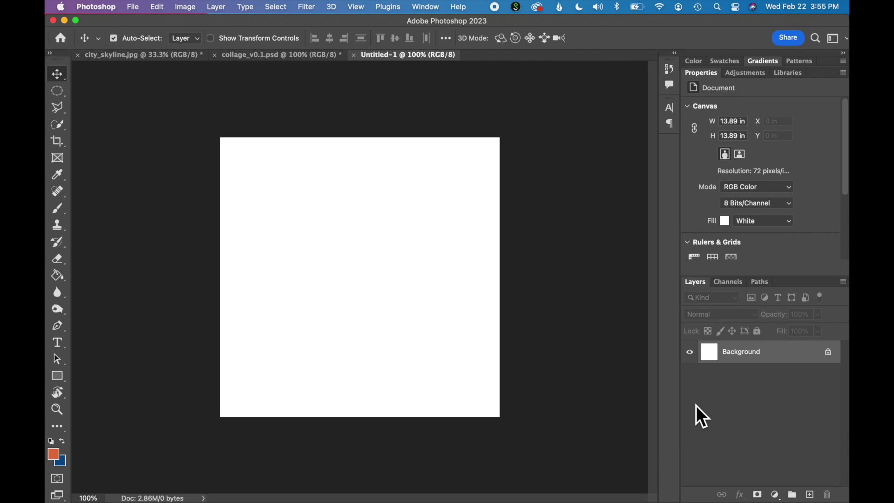
Step: Save the new document as collage_v1.0.psd and go back to the skyline photo
click(136, 8)
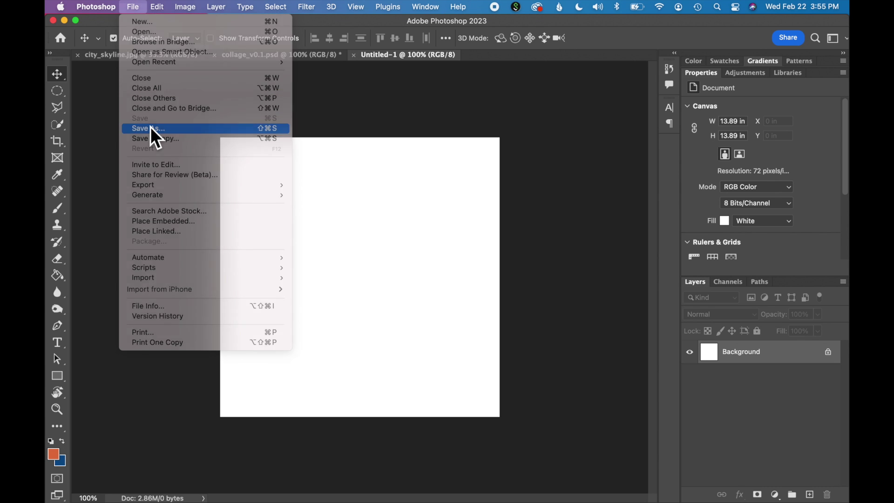
click(150, 128)
text(collage_v1.0.psd)
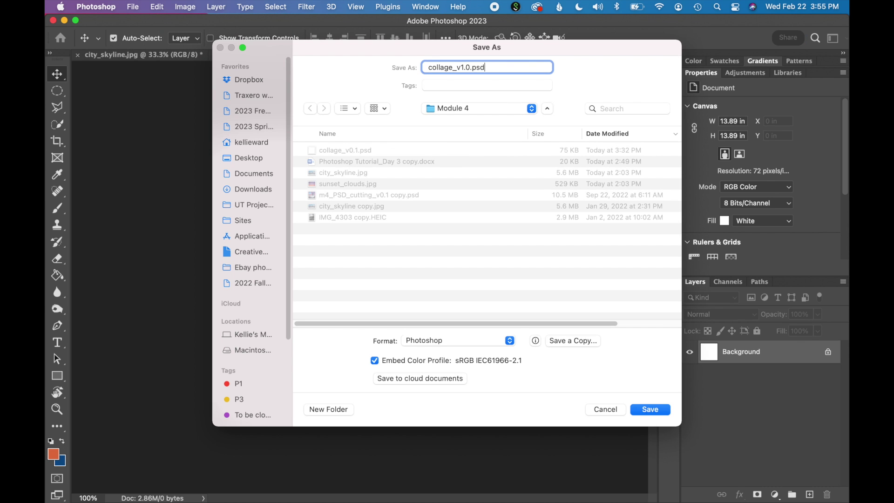
click(643, 409)
click(144, 56)
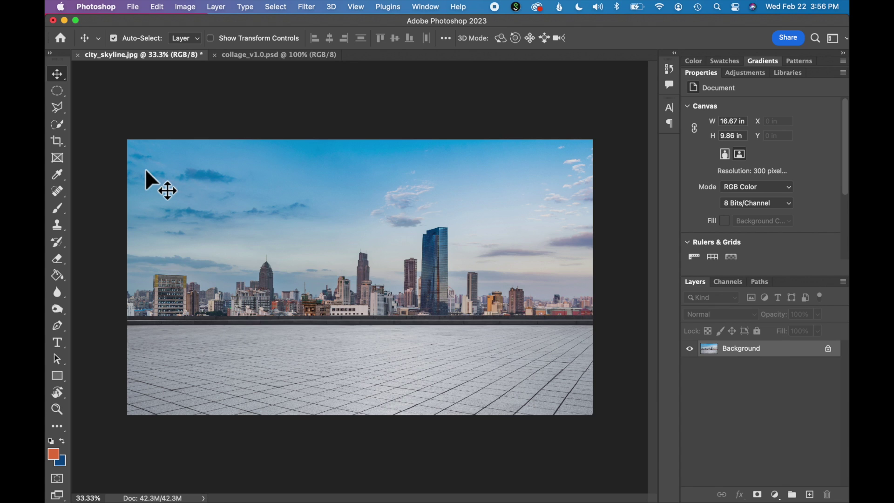
Step: Choose the Rectangular Marquee Tool from the marquee tool group
click(62, 95)
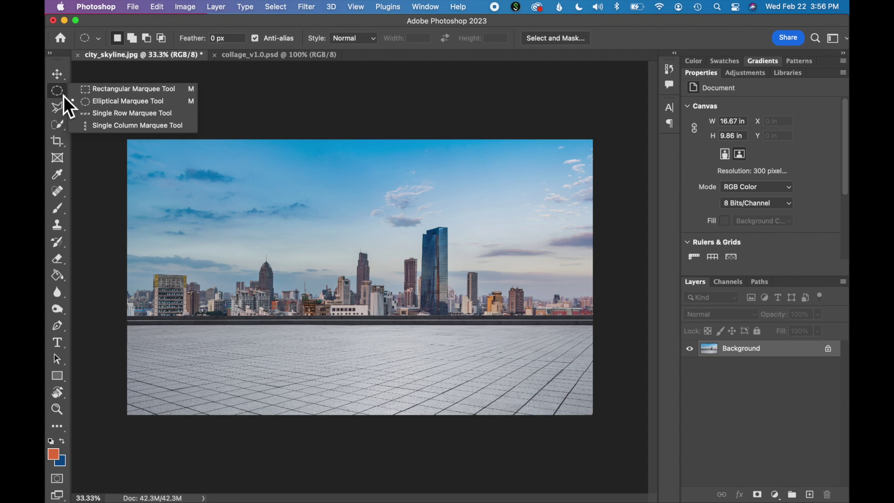
click(98, 92)
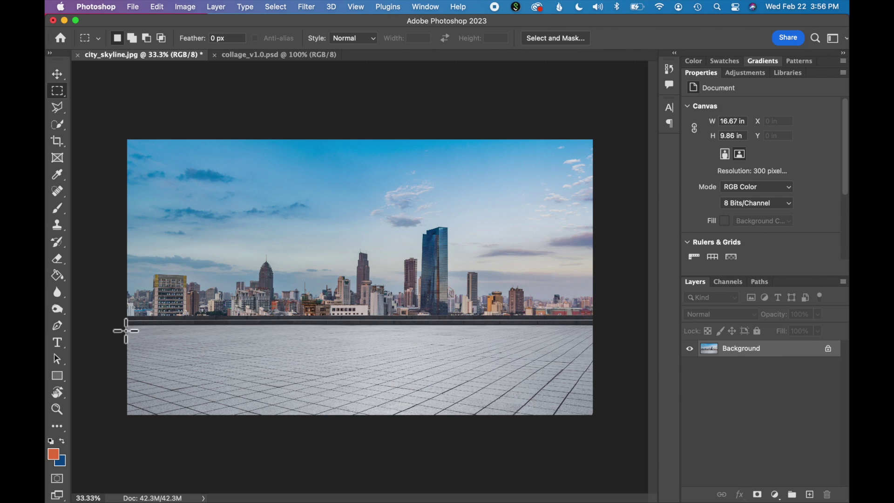
Step: Marquee-select the pavement from the horizon's left edge to the bottom-right corner, checking the edge zoomed in
drag(128, 325, 609, 449)
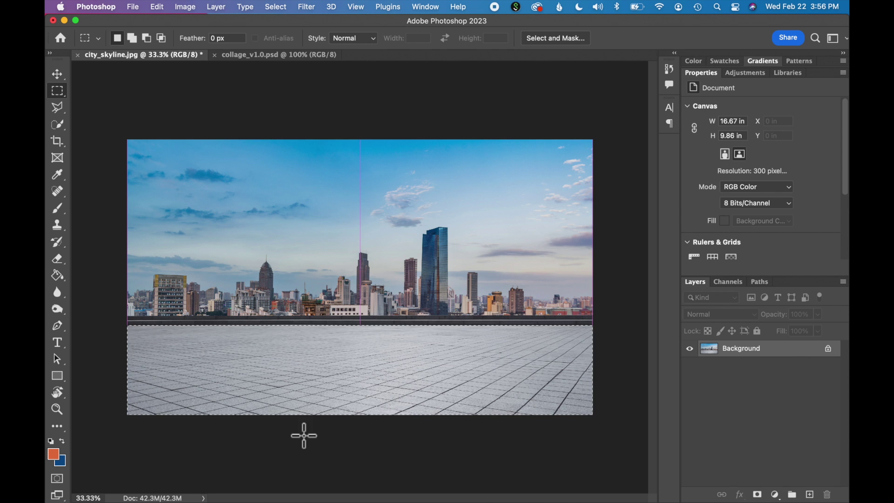
key(super+1)
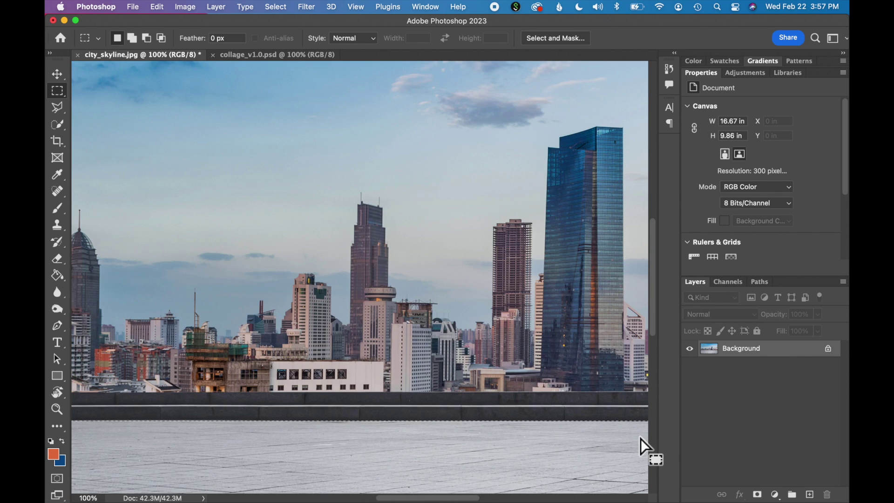
scroll(640, 439, down, 10)
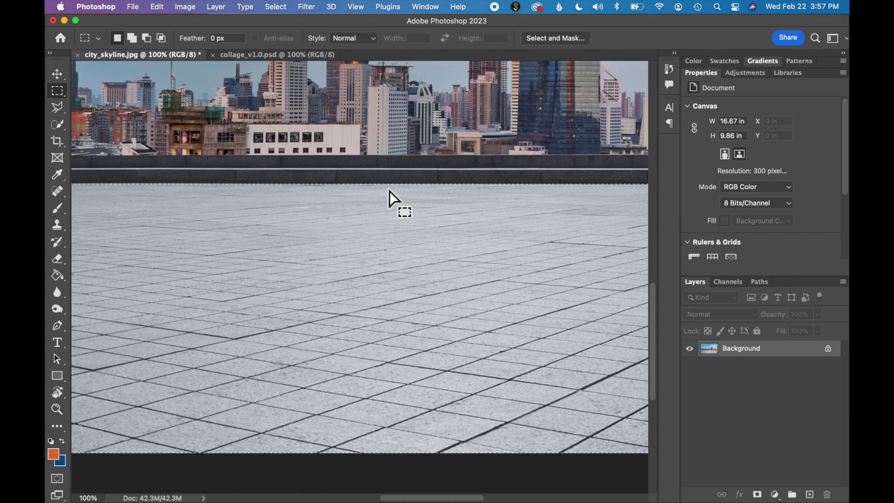
key(super+minus)
key(super+minus)
key(super+minus)
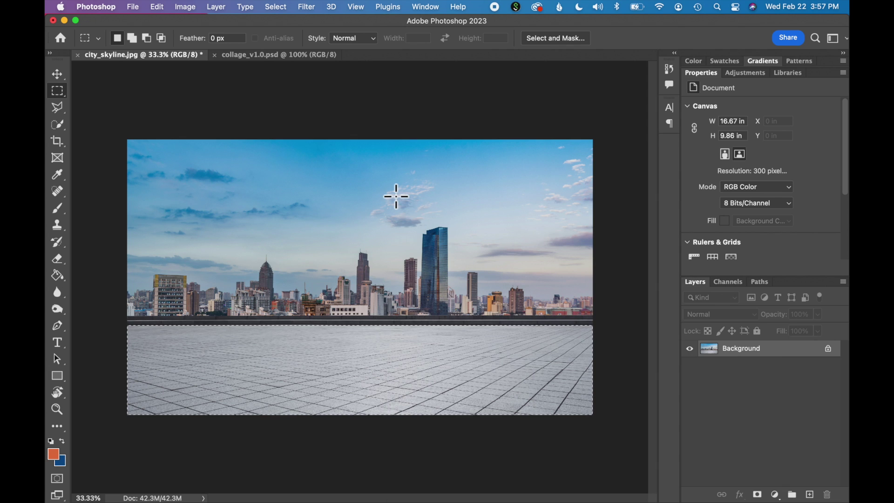
Step: Brighten the selected pavement with Levels, white input set to 235
key(super+l)
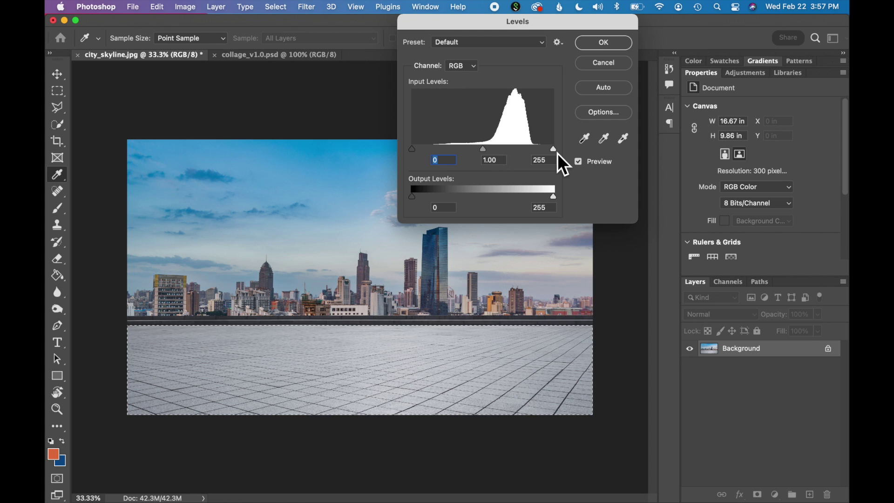
drag(557, 153, 547, 154)
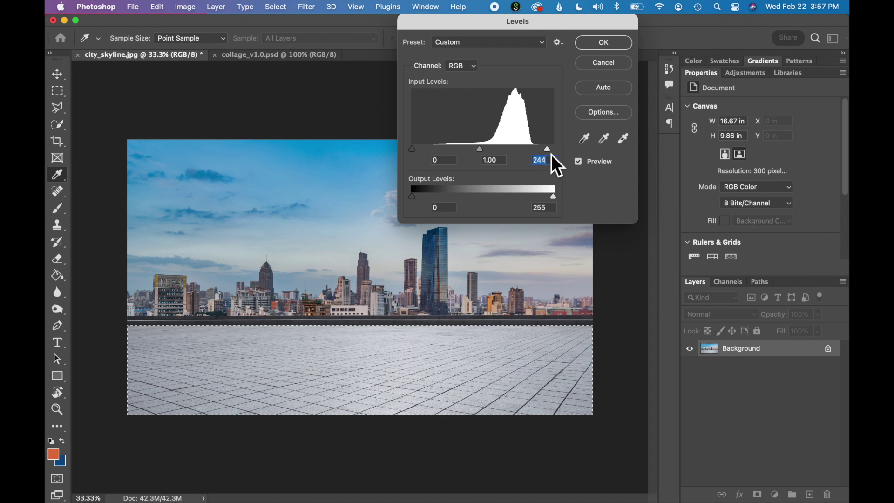
click(412, 150)
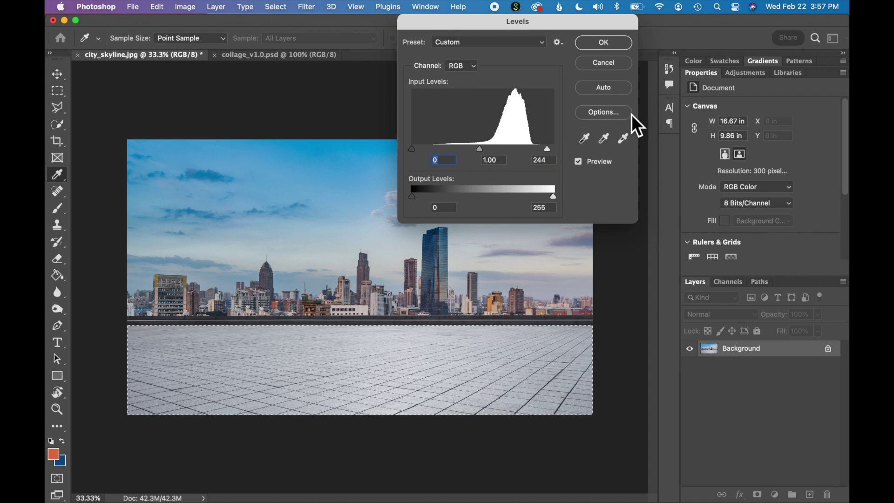
click(615, 44)
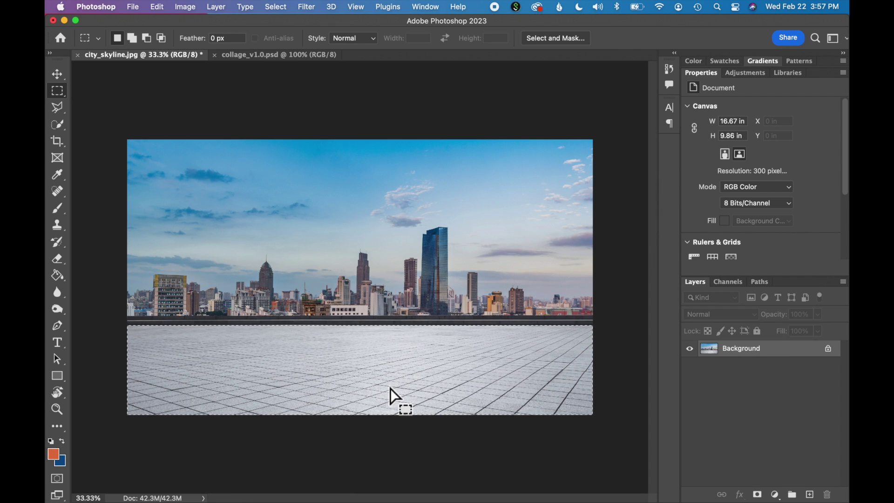
click(62, 77)
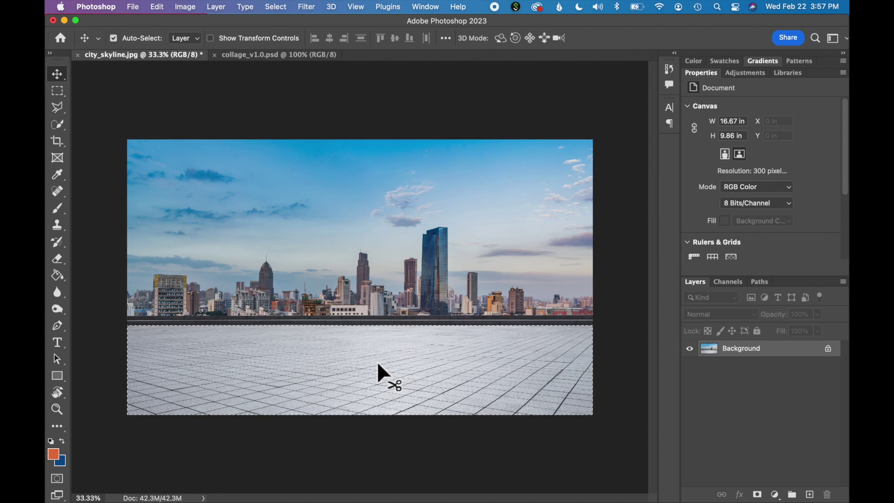
Step: Drop the pavement into collage_v1.0.psd as Layer 1 and scale it to span the lower third
drag(381, 367, 327, 146)
drag(362, 336, 361, 337)
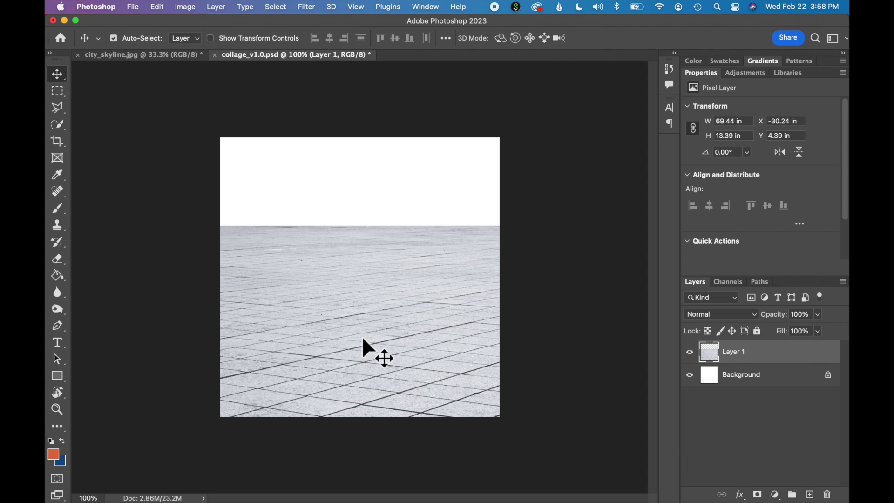
key(super+t)
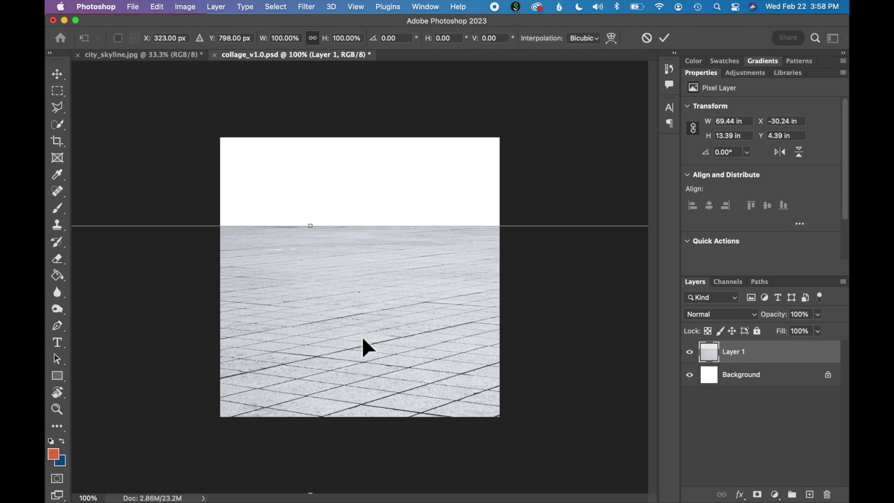
key(super+minus)
key(super+minus)
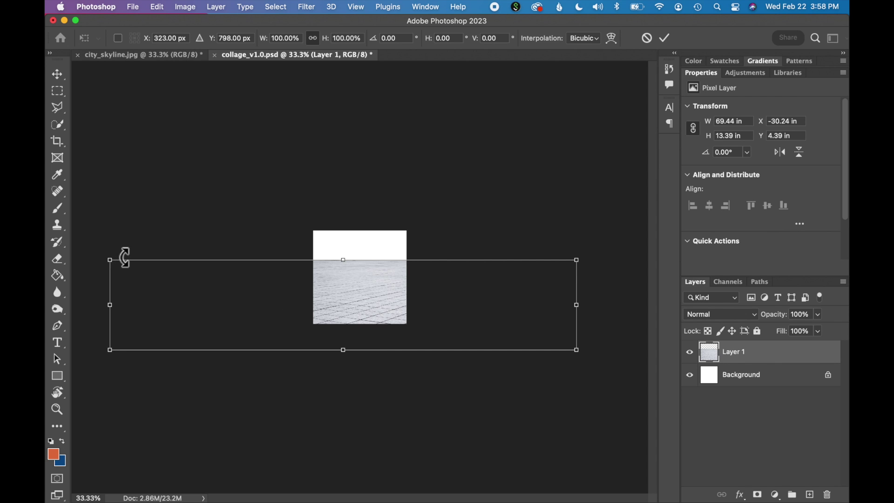
drag(111, 260, 269, 293)
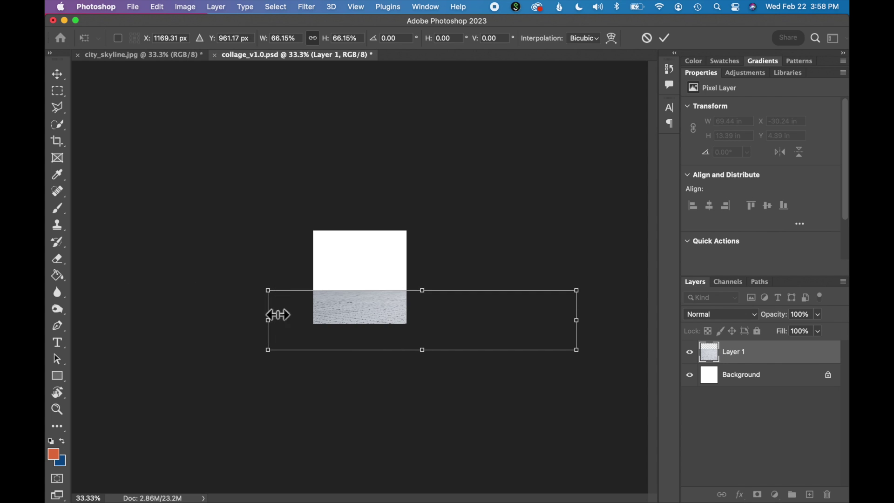
drag(578, 350, 469, 329)
key(Return)
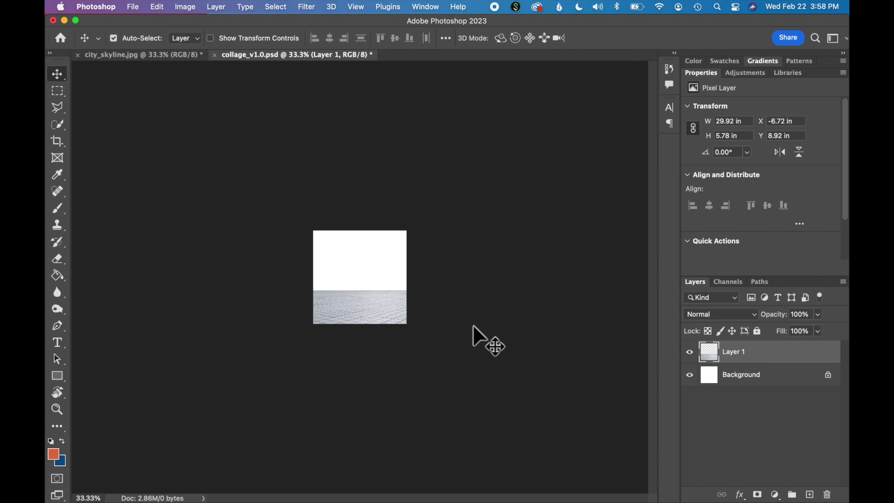
key(super+equal)
key(super+equal)
key(super+equal)
click(133, 58)
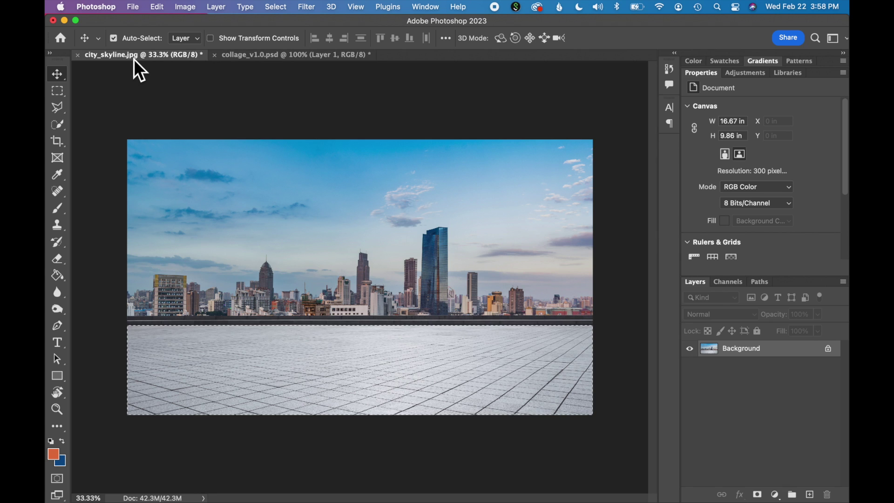
Step: Invert the selection to the sky and skyline and raise its Hue/Saturation saturation to +7
click(281, 9)
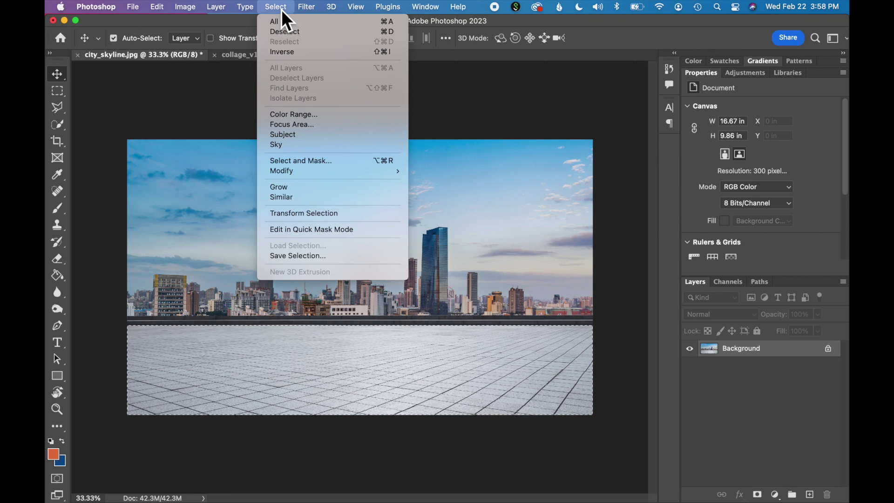
click(283, 52)
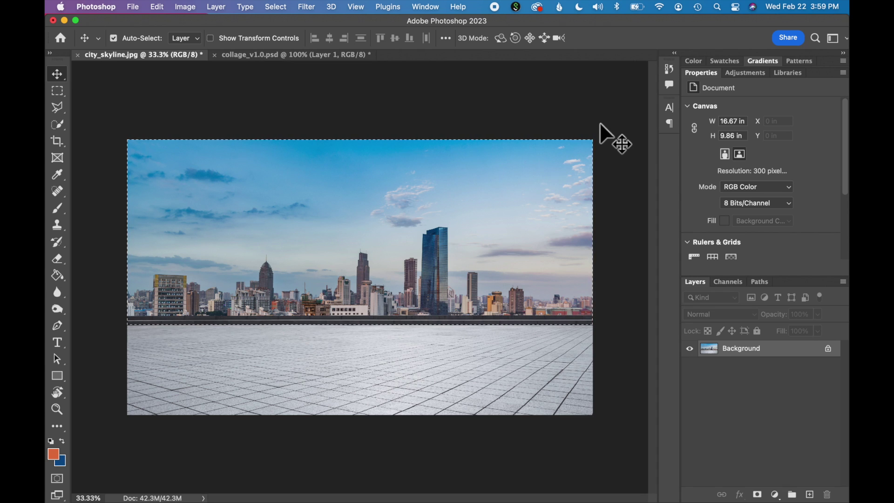
key(super+u)
drag(579, 205, 586, 211)
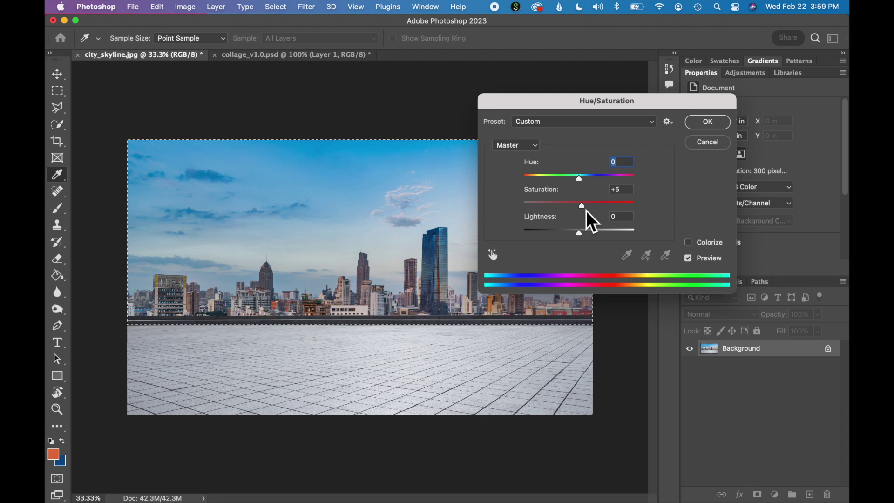
click(718, 123)
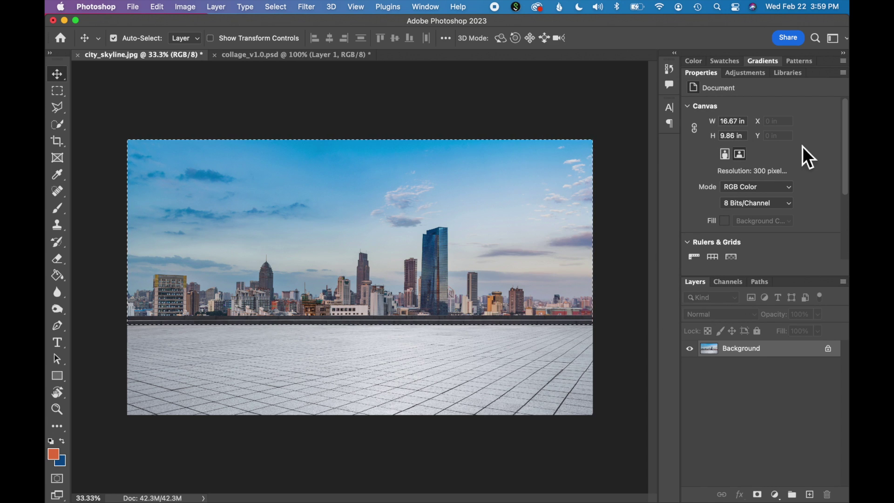
drag(754, 361, 811, 493)
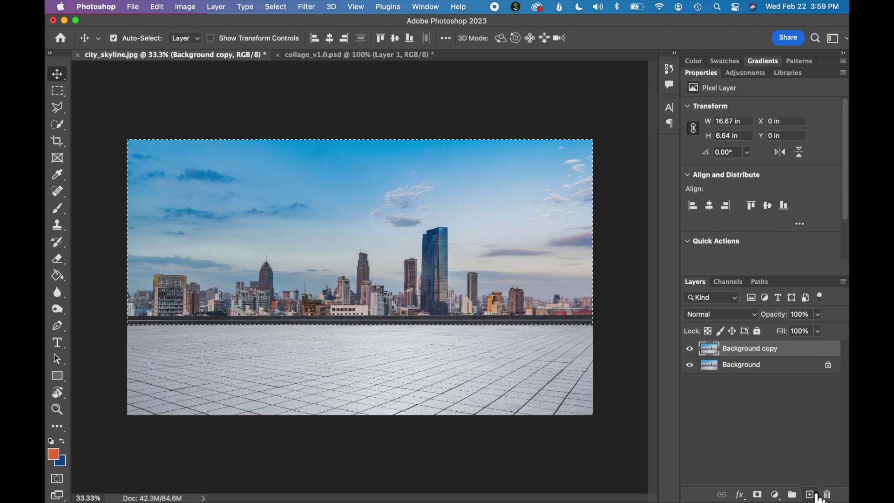
Step: Hide the original Background layer so only Background copy shows, and deselect
click(690, 365)
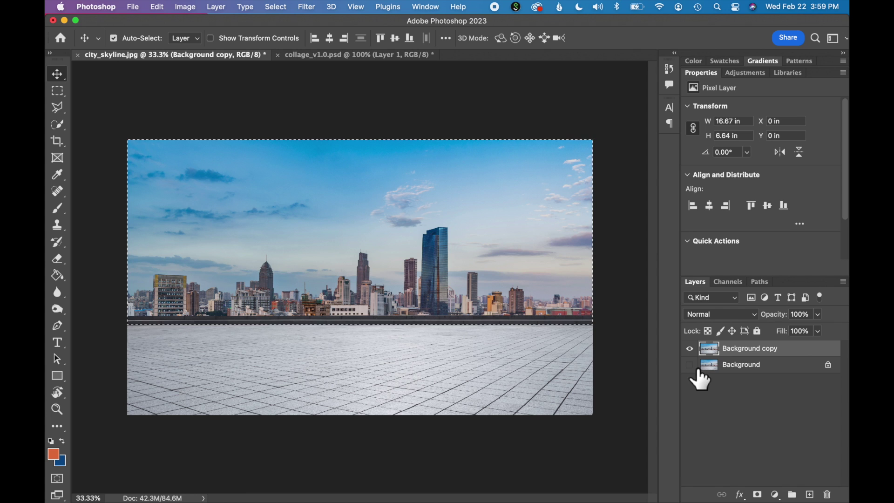
key(BackSpace)
key(super+d)
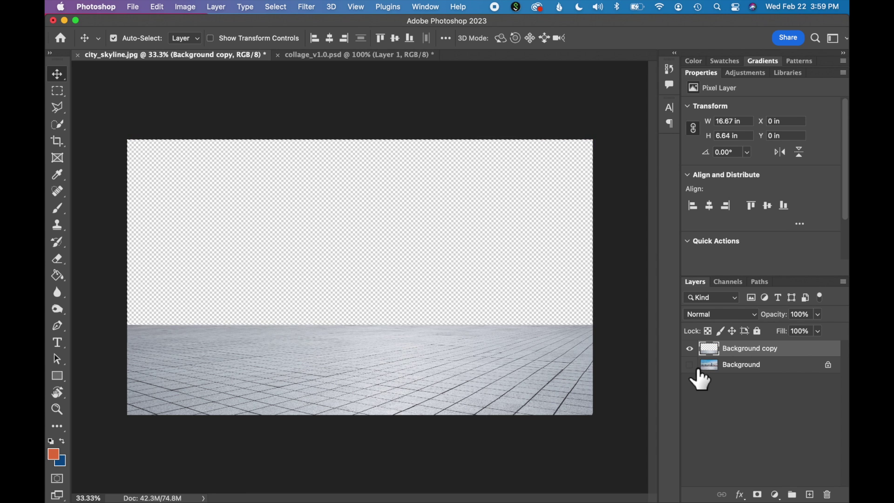
key(super+z)
key(super+z)
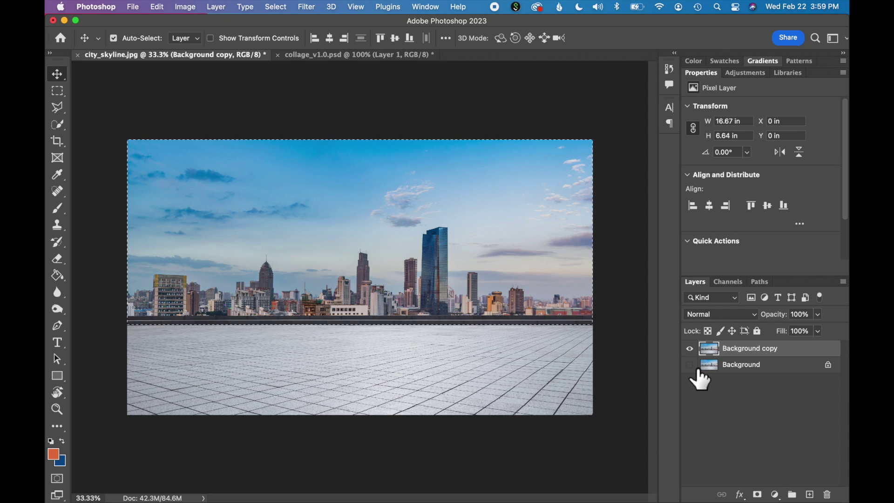
click(277, 7)
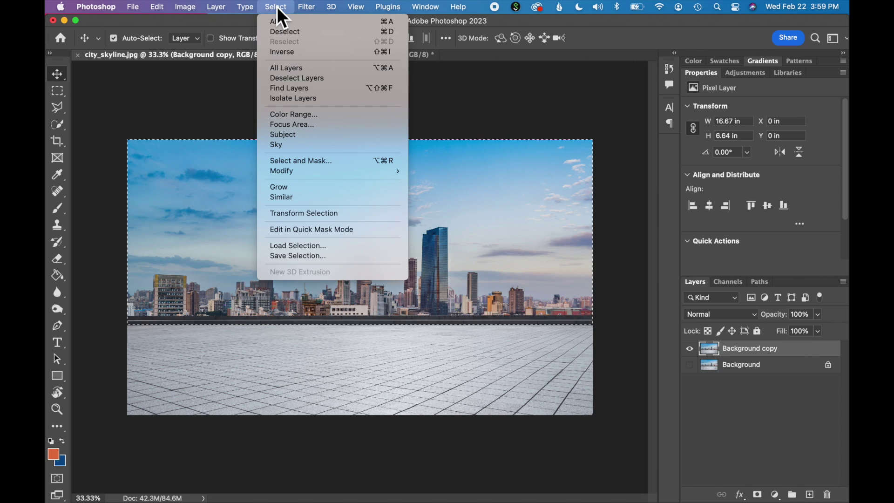
click(286, 32)
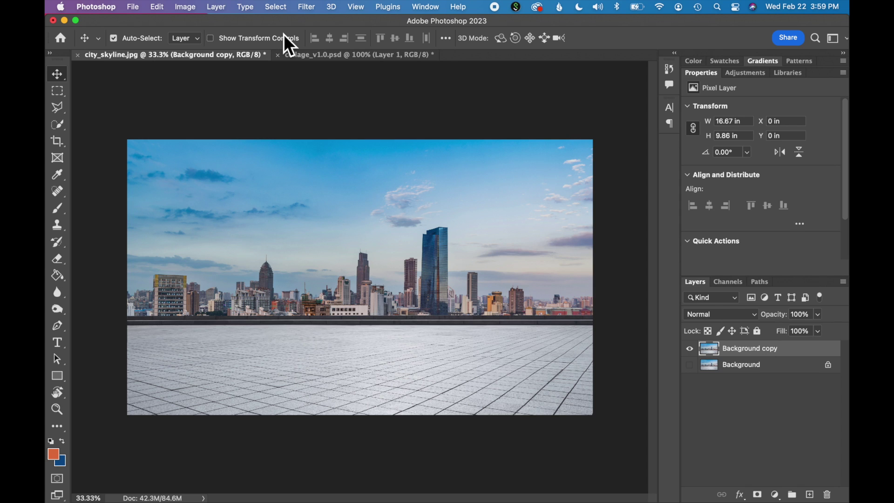
click(60, 93)
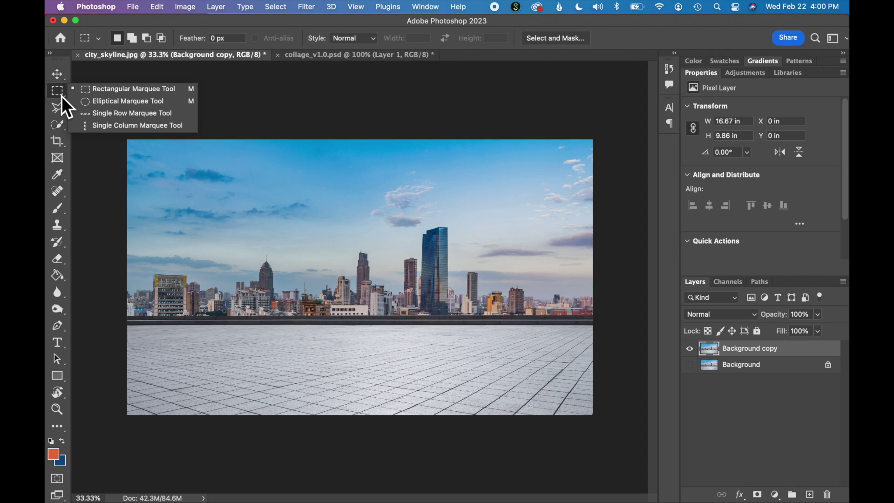
Step: Draw a circular selection about 3.43 in across over the cloudy upper-left sky
click(92, 106)
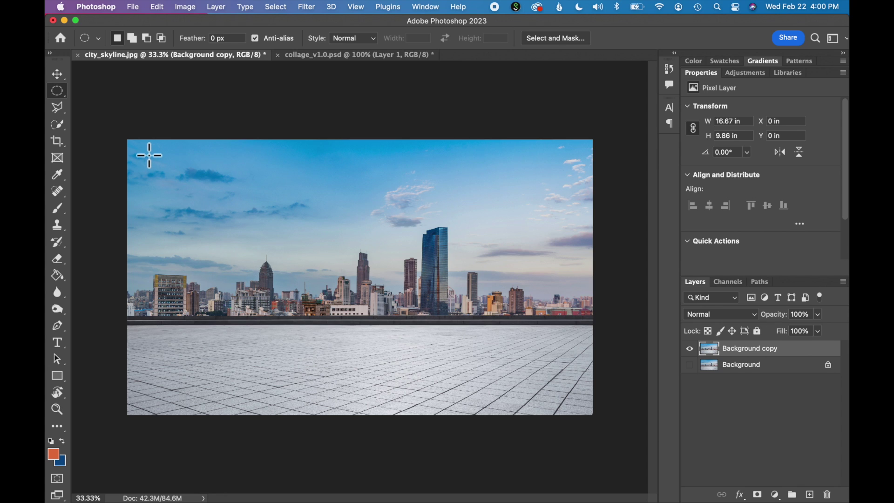
drag(148, 152, 250, 250)
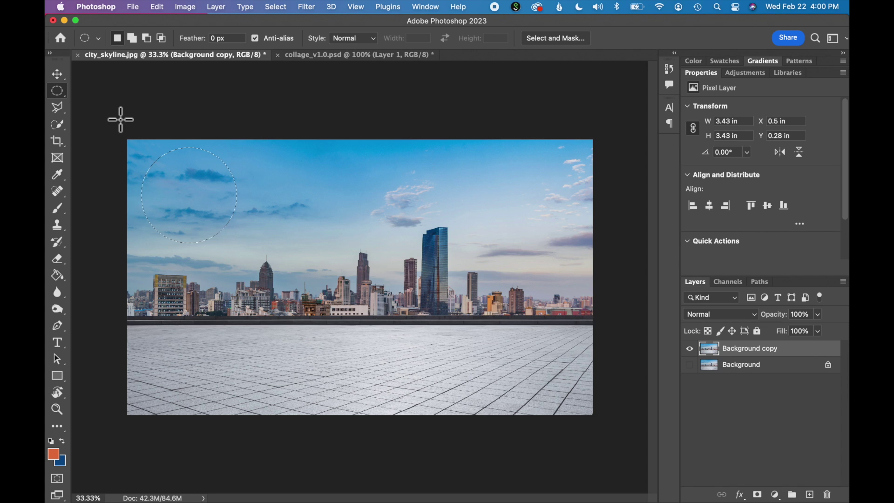
click(61, 78)
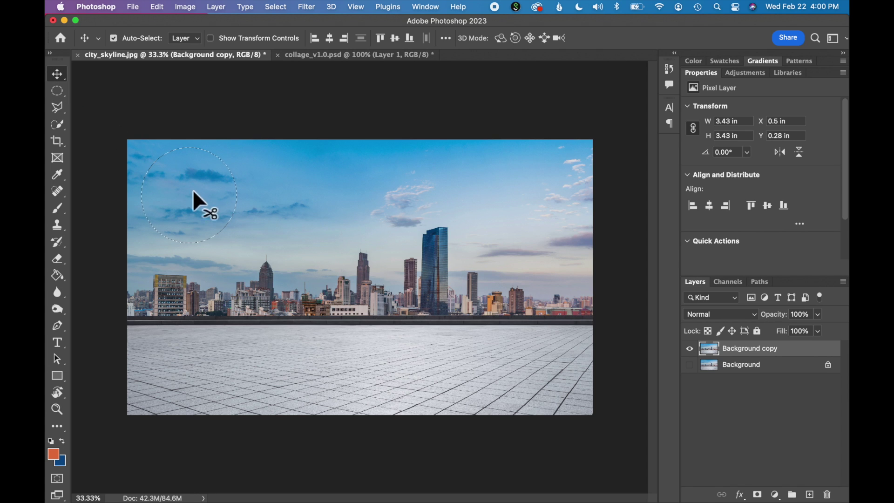
Step: Drop the sky circle into the collage as Layer 2, scaled down into the top-left corner
drag(191, 202, 343, 177)
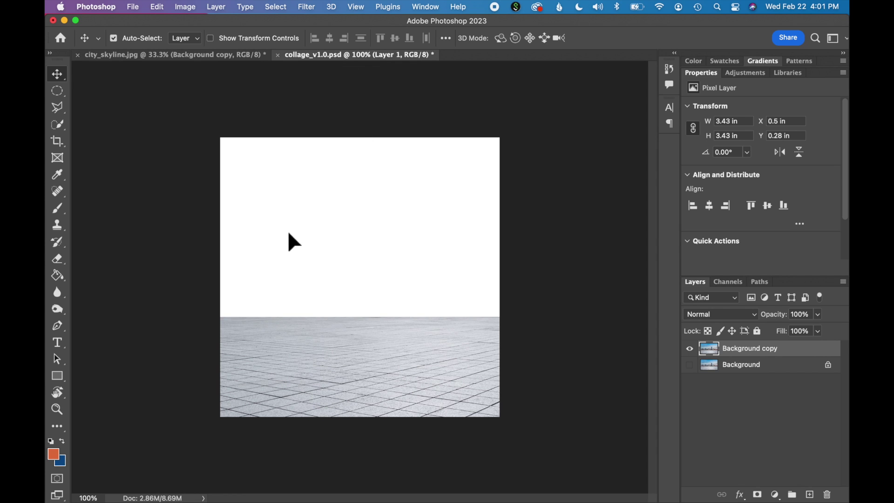
drag(288, 232, 289, 233)
key(super+t)
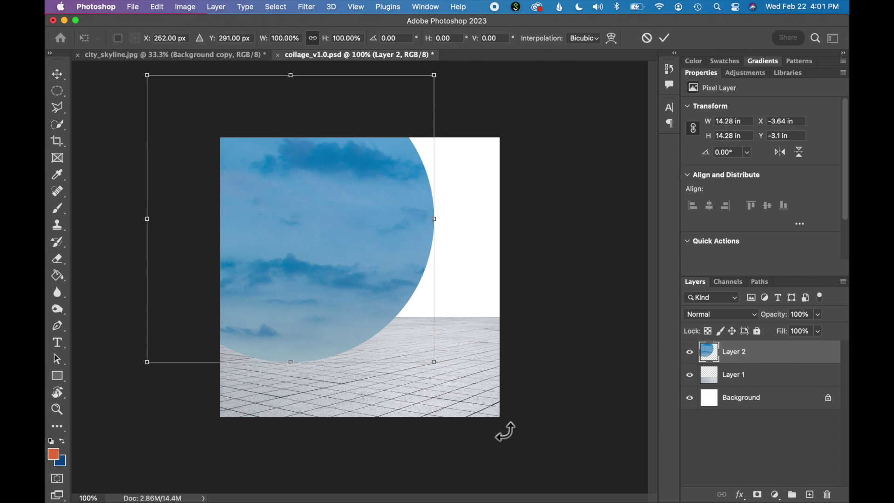
drag(439, 369, 289, 216)
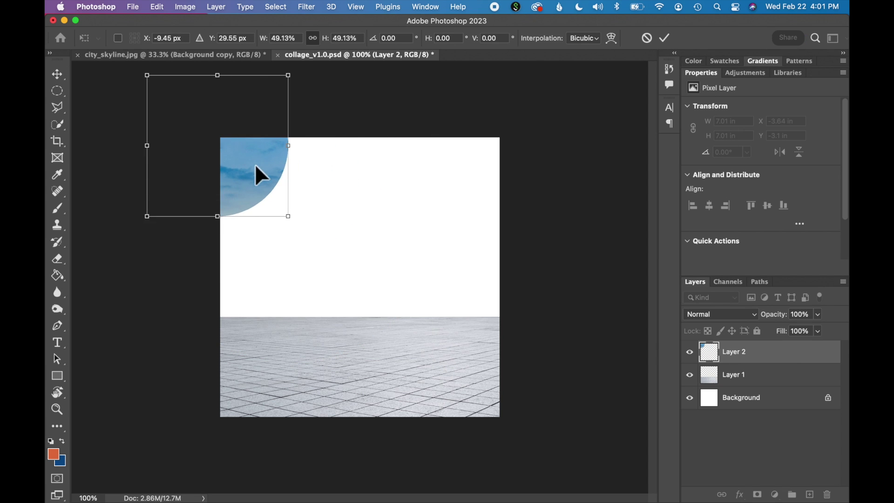
drag(257, 169, 337, 233)
drag(373, 293, 345, 267)
drag(307, 205, 320, 220)
click(196, 60)
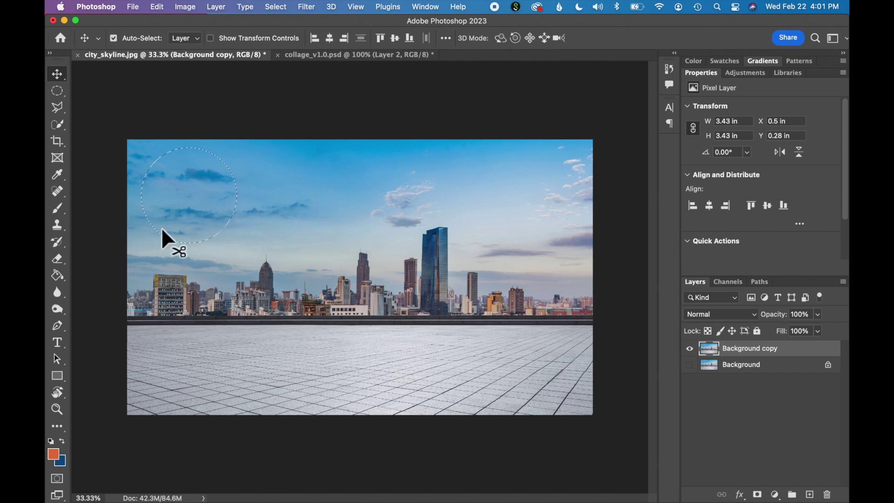
click(275, 7)
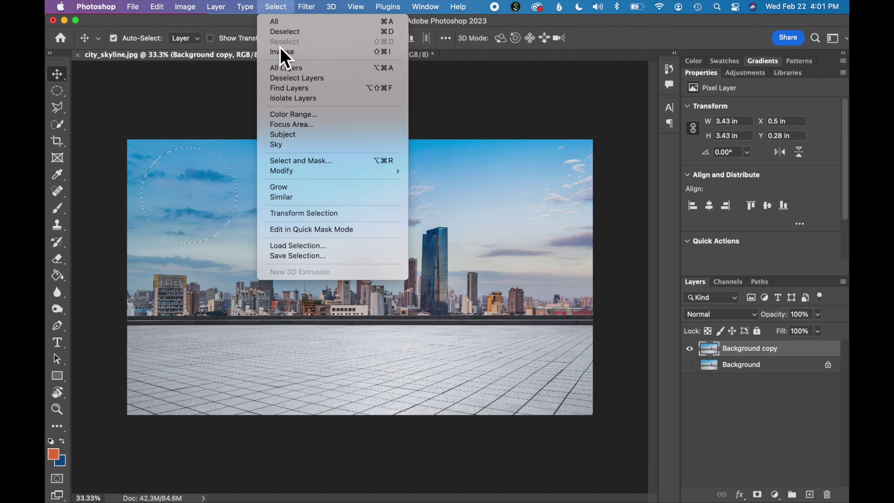
Step: Clear the circular selection and zoom in on the skyline photo
click(284, 32)
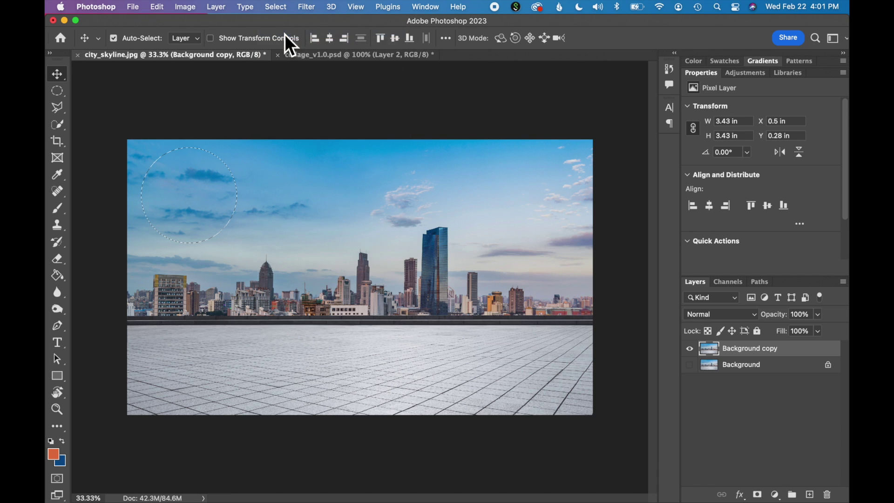
click(57, 108)
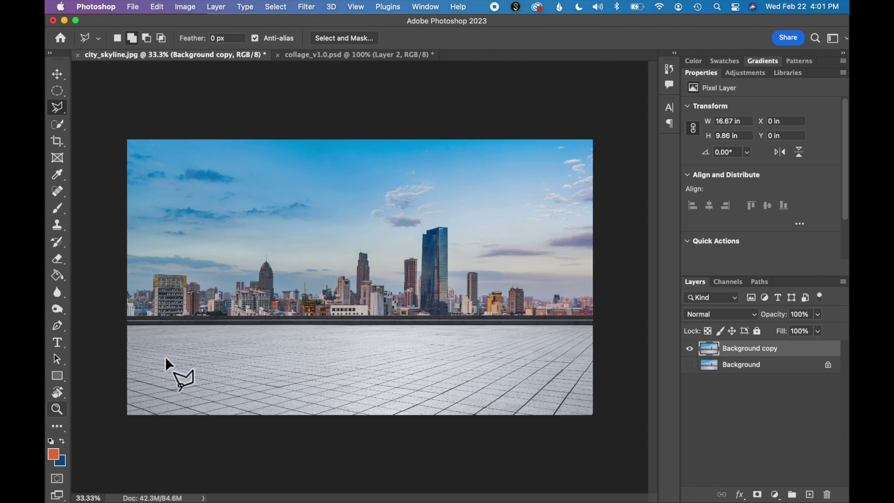
key(super+equal)
key(super+equal)
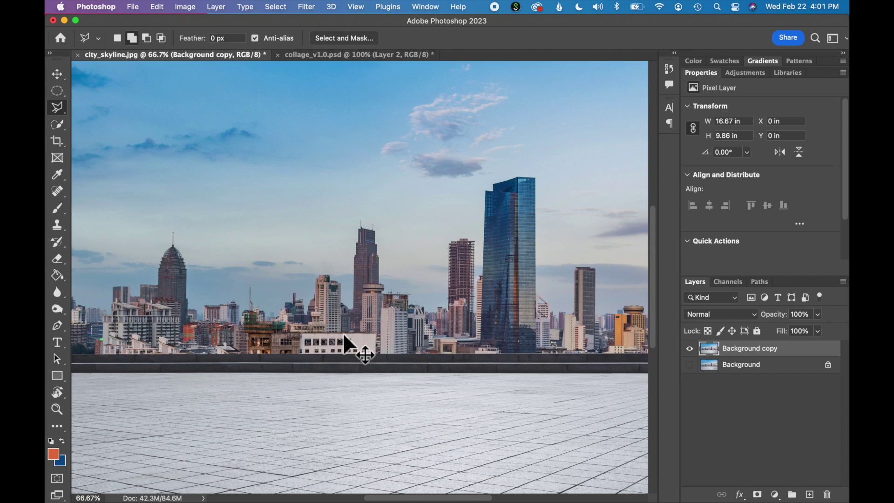
key(super+equal)
scroll(469, 253, right, 5)
scroll(468, 252, left, 5)
Step: Draw a rough freehand Lasso outline around the blue glass skyscraper
right_click(58, 107)
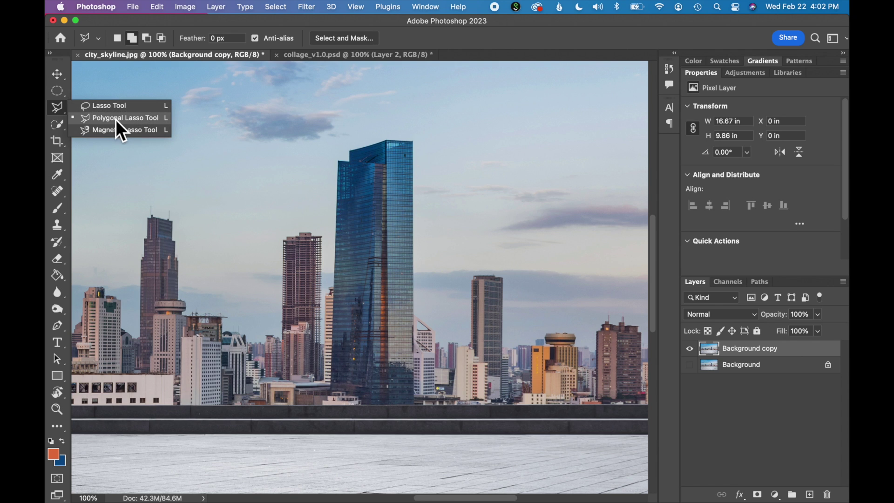
click(101, 108)
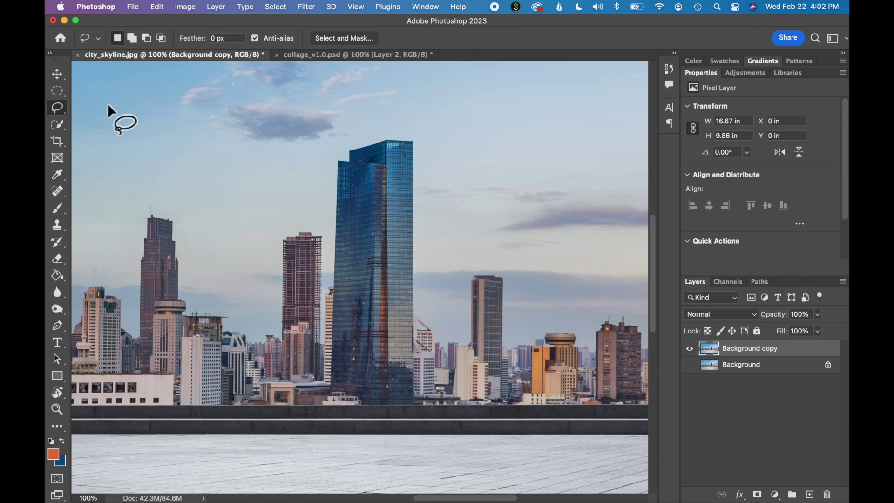
mouse_move(432, 212)
mouse_down()
mouse_move(433, 150)
mouse_move(399, 128)
mouse_move(367, 128)
mouse_move(325, 161)
mouse_move(305, 213)
mouse_move(318, 282)
mouse_move(319, 375)
mouse_move(345, 424)
mouse_move(426, 433)
mouse_move(450, 392)
mouse_move(432, 206)
mouse_up()
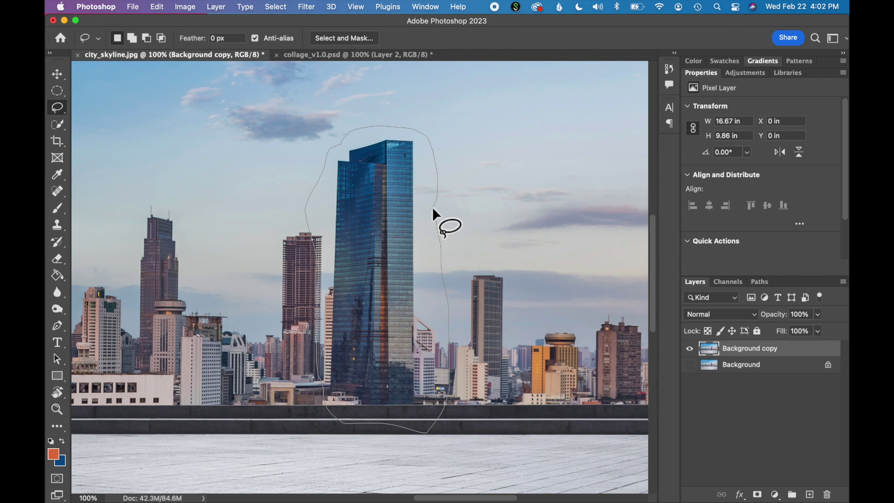
drag(432, 206, 432, 207)
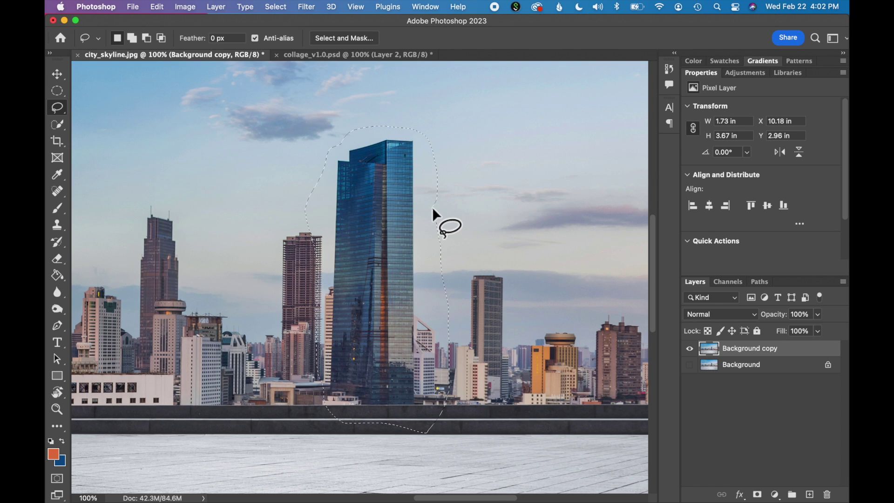
click(282, 11)
Step: Discard the rough skyscraper selection and switch to the Polygonal Lasso Tool
click(289, 32)
click(57, 124)
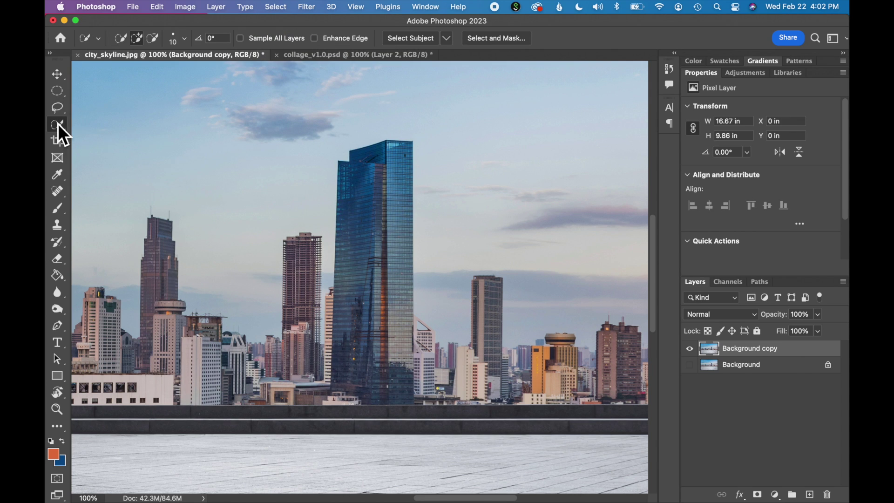
click(58, 108)
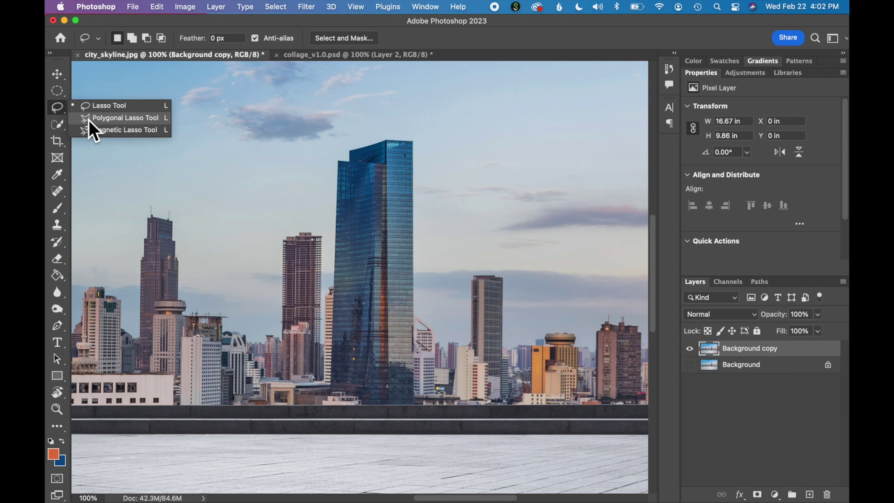
click(89, 119)
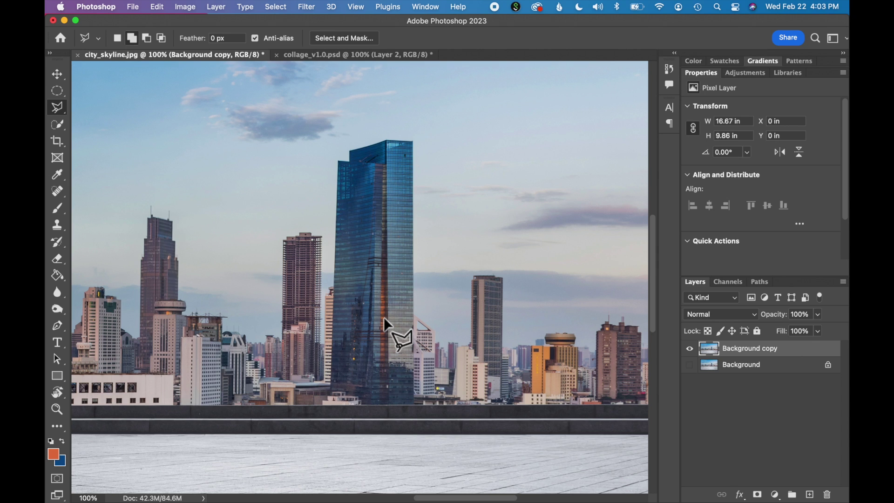
Step: Outline the glass tower from its right edge and roof to the low-roof base corners, closing the selection
click(414, 403)
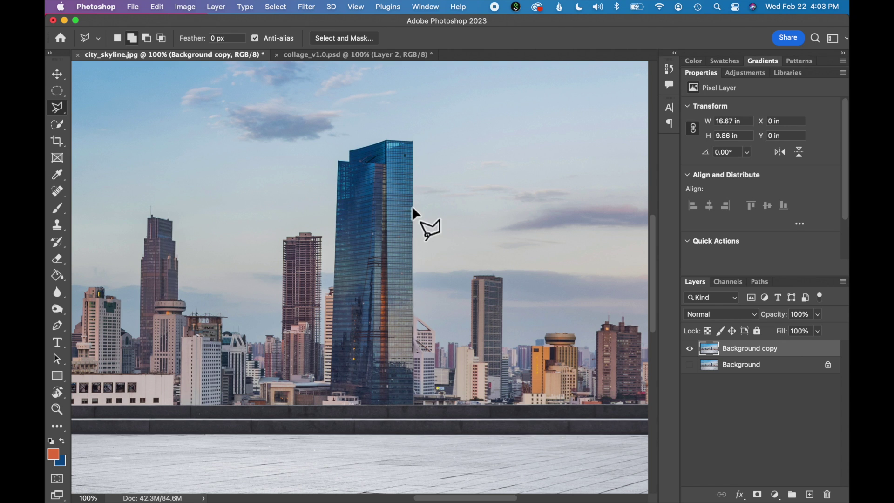
click(412, 141)
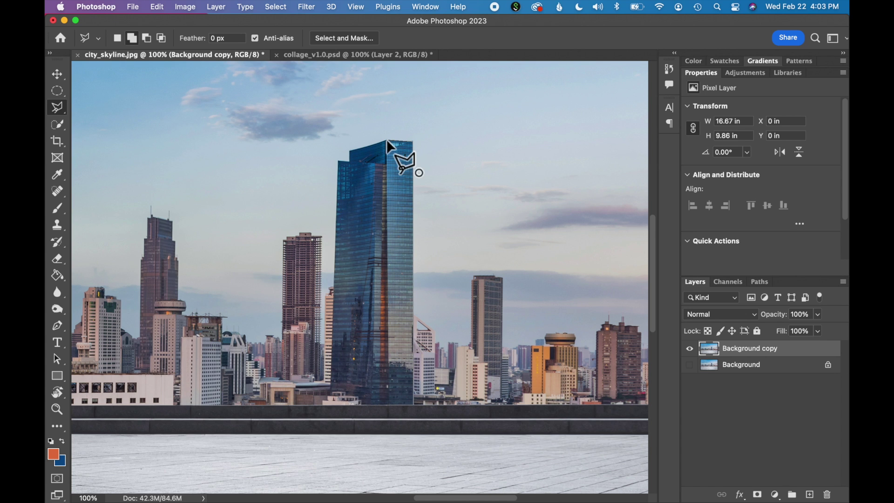
scroll(386, 139, up, 3)
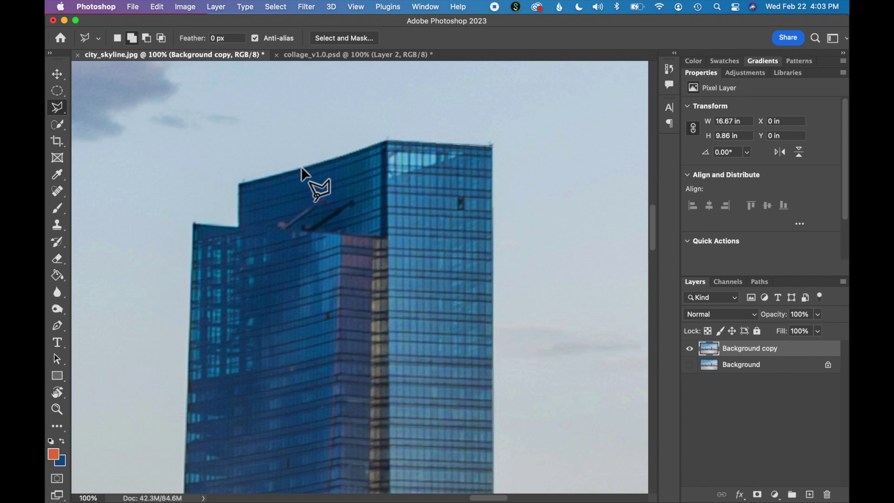
scroll(192, 222, down, 3)
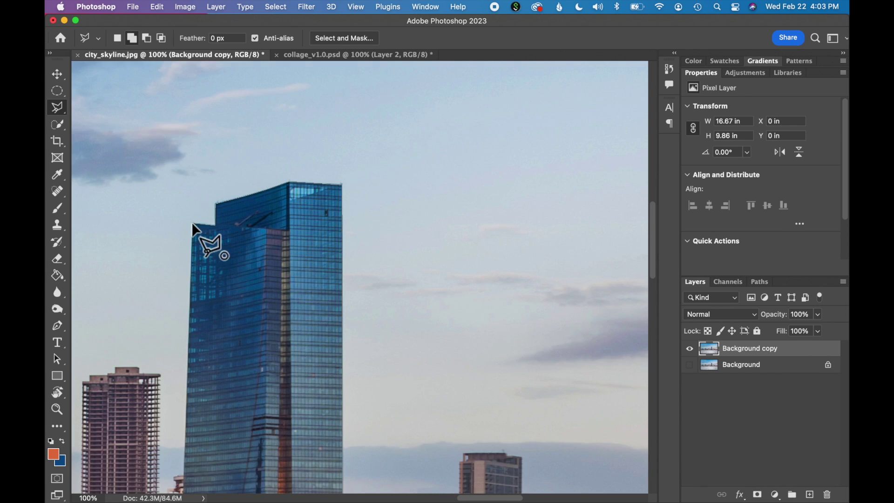
scroll(192, 222, down, 10)
scroll(192, 222, left, 4)
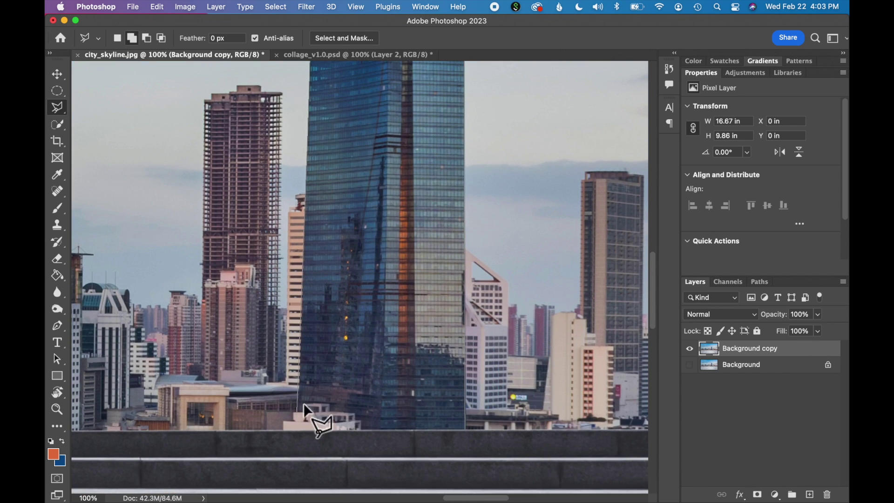
click(304, 405)
click(328, 404)
click(330, 413)
click(355, 415)
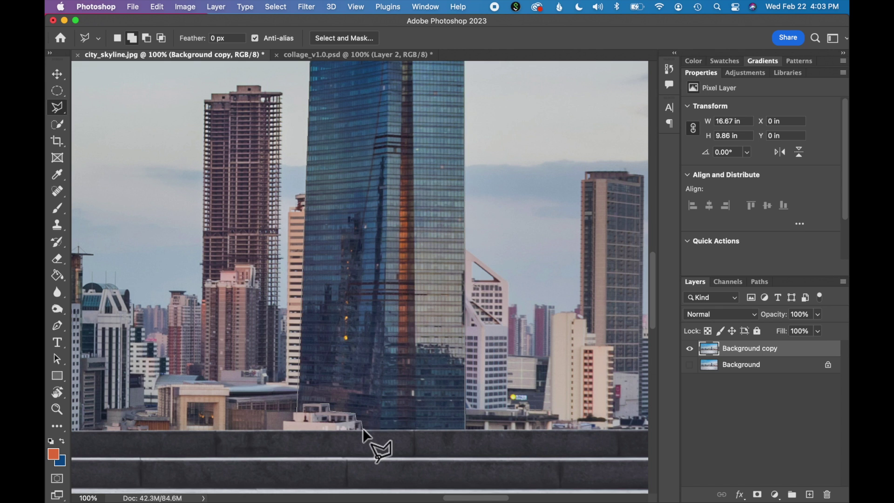
click(362, 429)
double_click(466, 429)
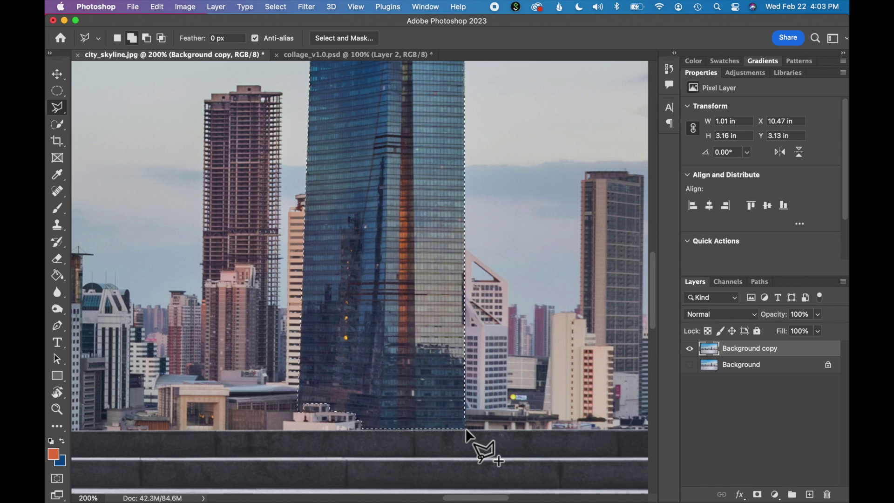
Step: Zoom in and add the small rooftop in front of the tower to the selection
scroll(466, 428, up, 5)
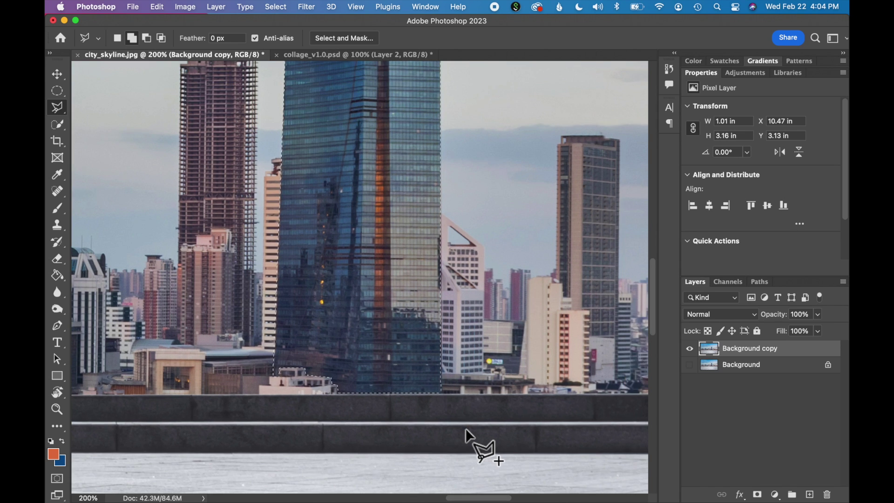
scroll(465, 428, up, 5)
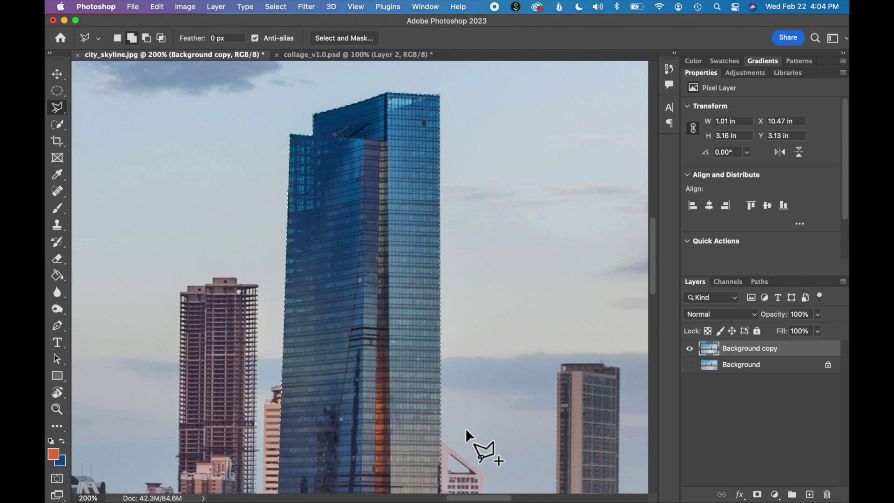
scroll(465, 428, down, 10)
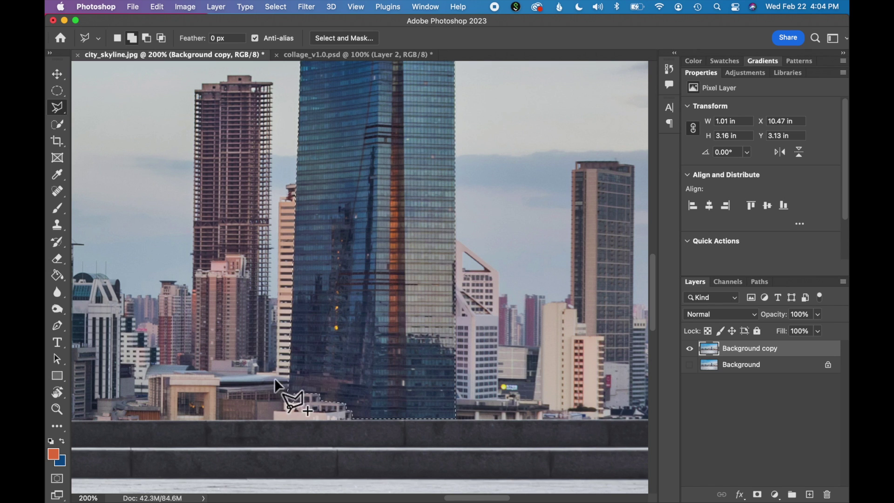
scroll(254, 444, up, 1)
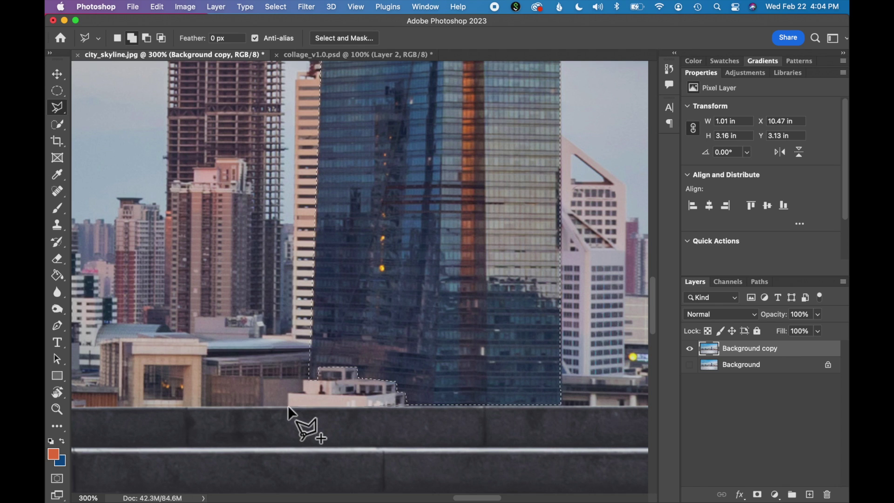
click(315, 379)
click(320, 353)
click(426, 354)
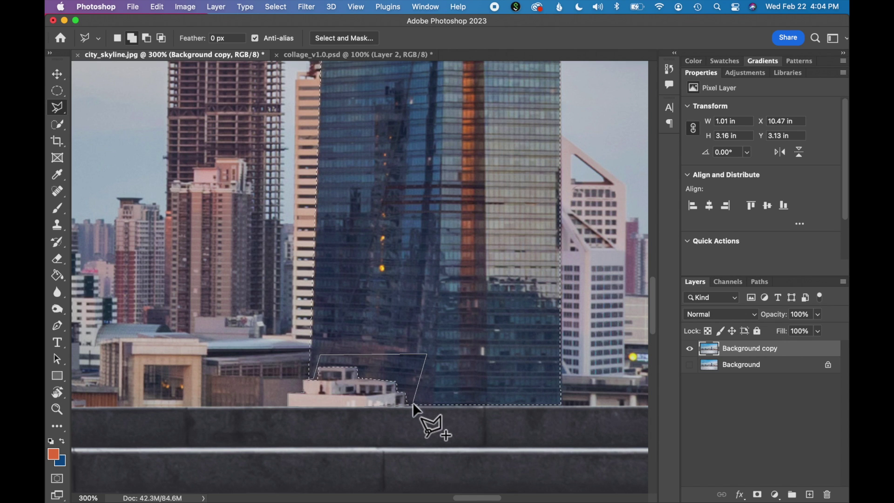
click(409, 405)
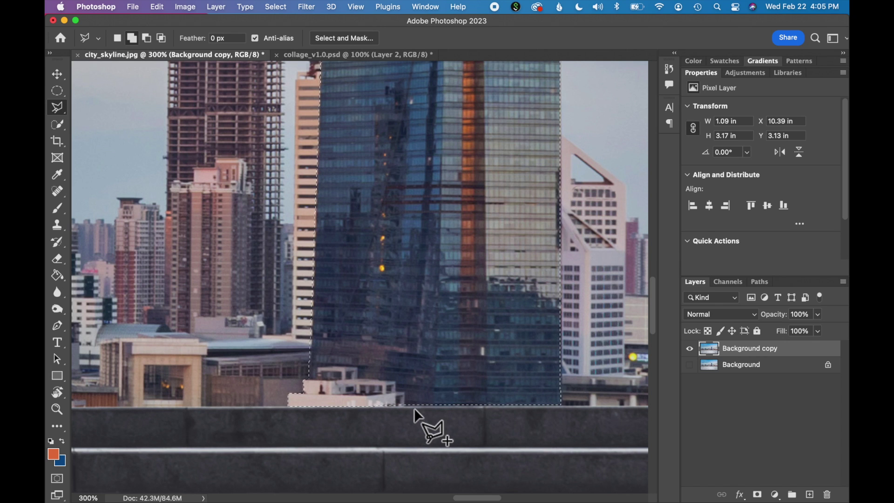
Step: Subtract the excess strip below the base with an Alt outline, then return to 100% view
key(alt)
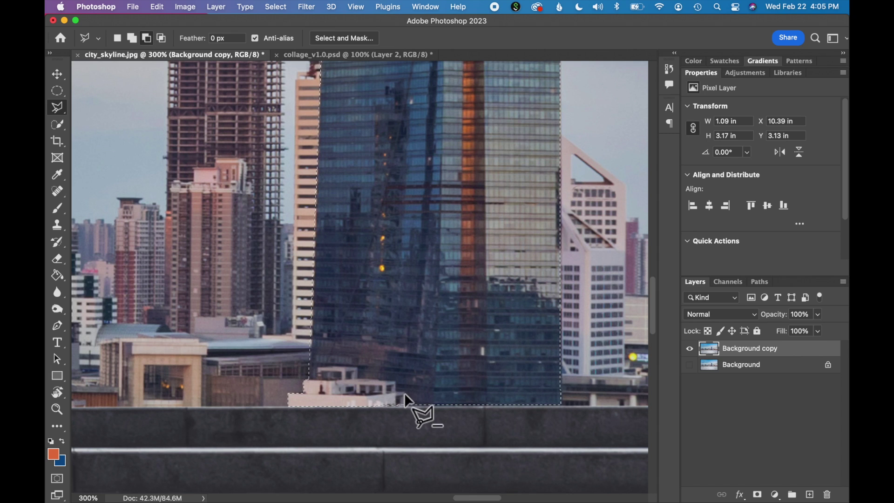
click(402, 404)
click(395, 382)
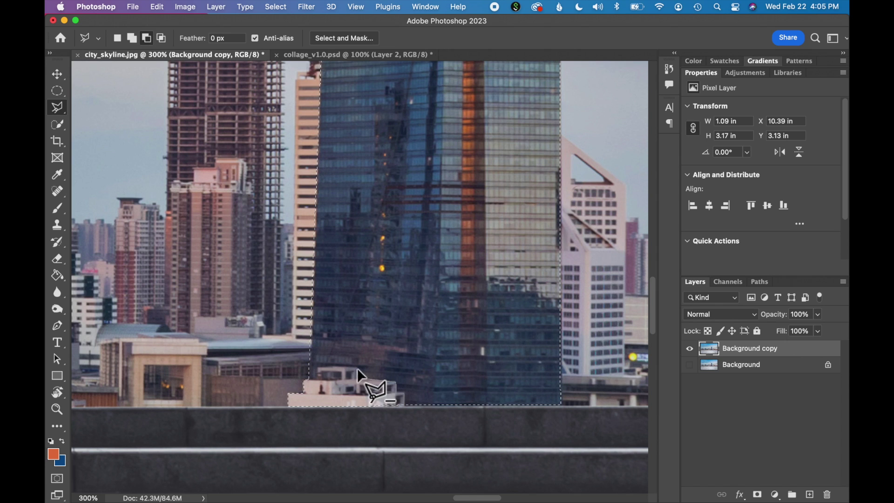
click(357, 368)
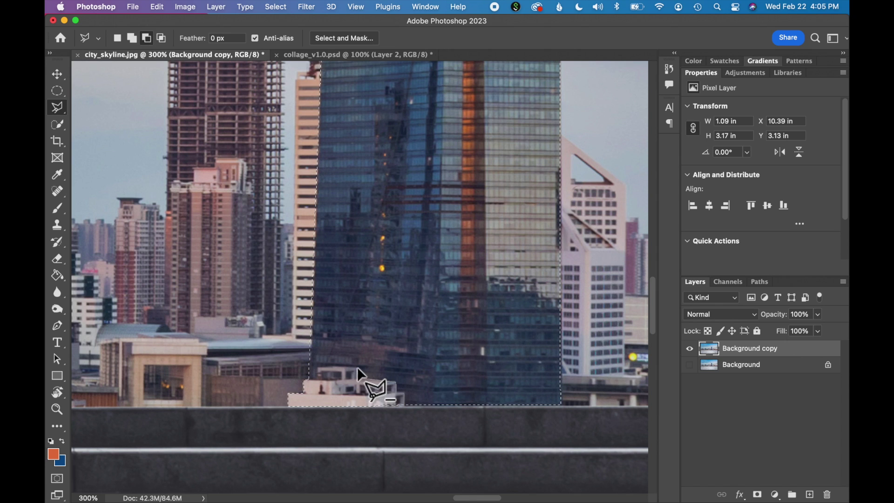
click(318, 367)
click(303, 379)
click(263, 407)
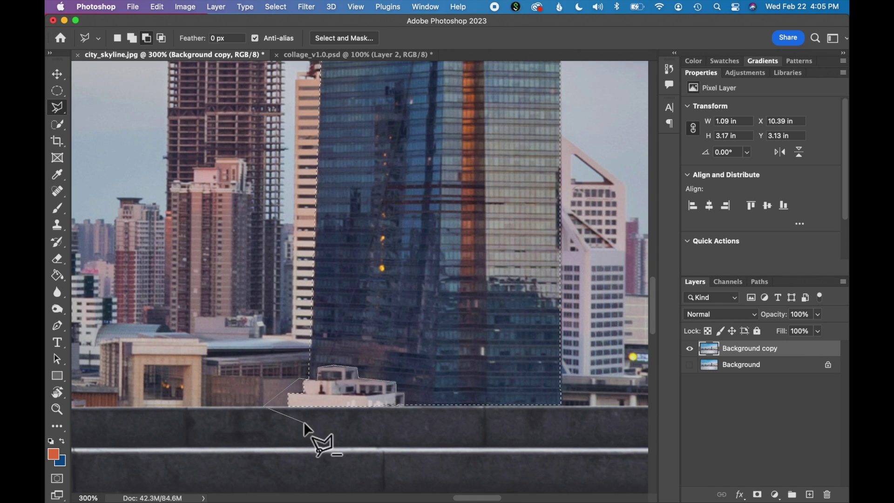
click(304, 423)
click(391, 418)
click(406, 405)
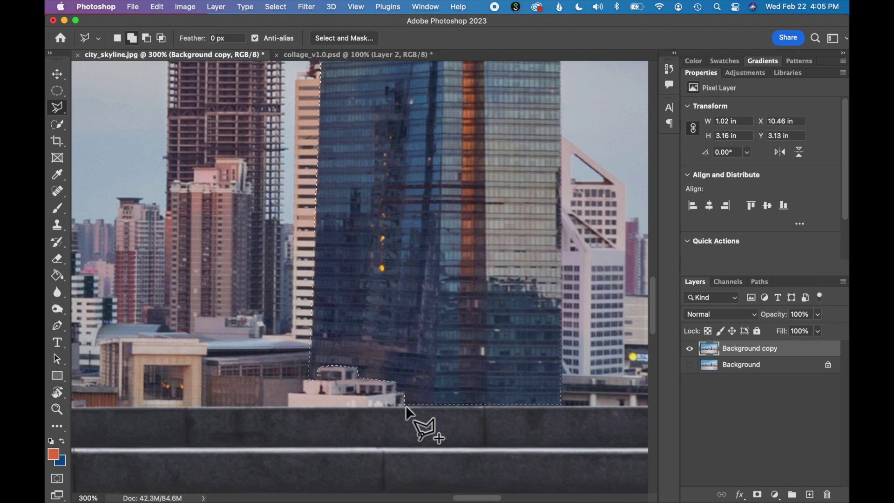
key(super+1)
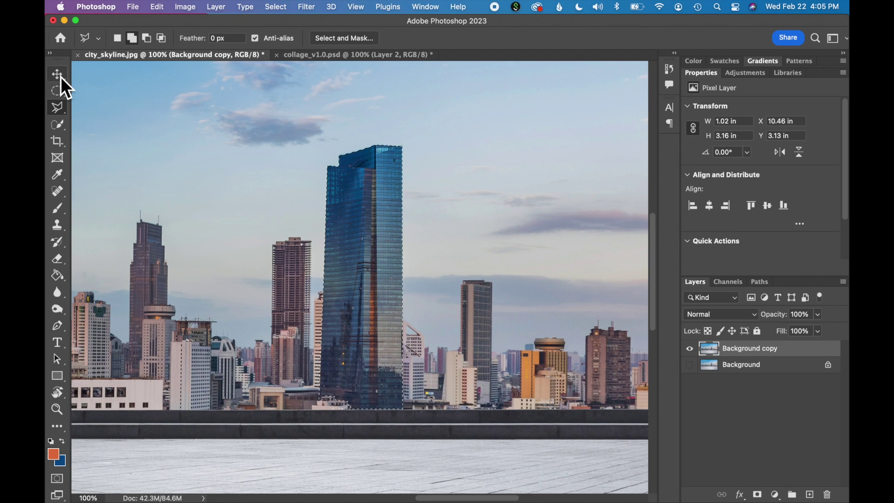
Step: Drag the selected tower into collage_v1.0.psd as a new layer
click(60, 77)
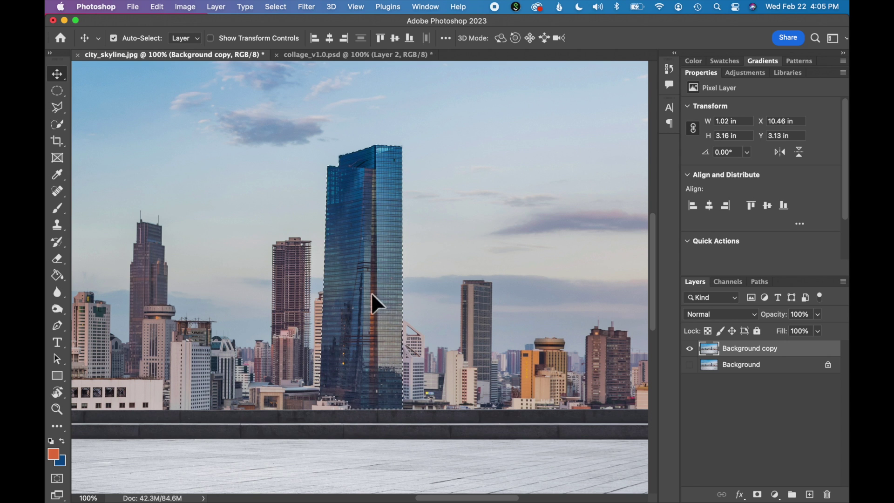
drag(370, 292, 392, 137)
drag(449, 274, 417, 284)
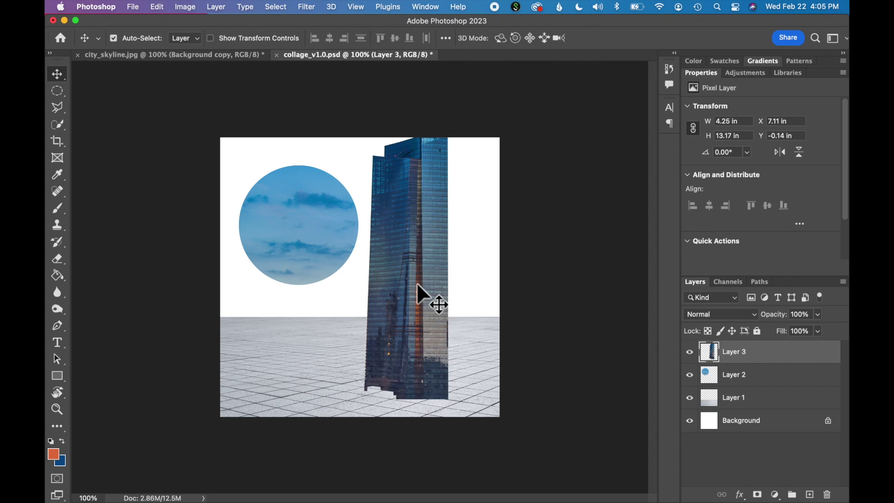
Step: Scale the tower to about 80%, shift it up-right, and move floor Layer 1 to the top
key(ctrl+t)
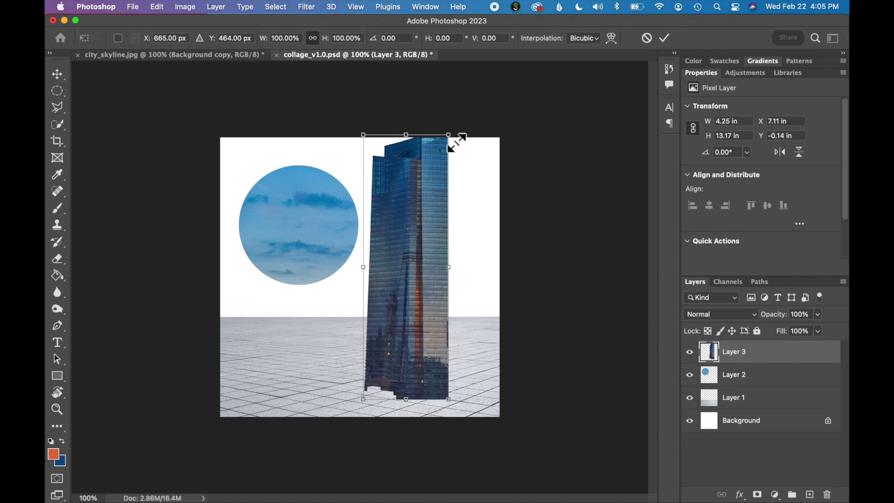
drag(448, 135, 432, 189)
drag(416, 285, 442, 267)
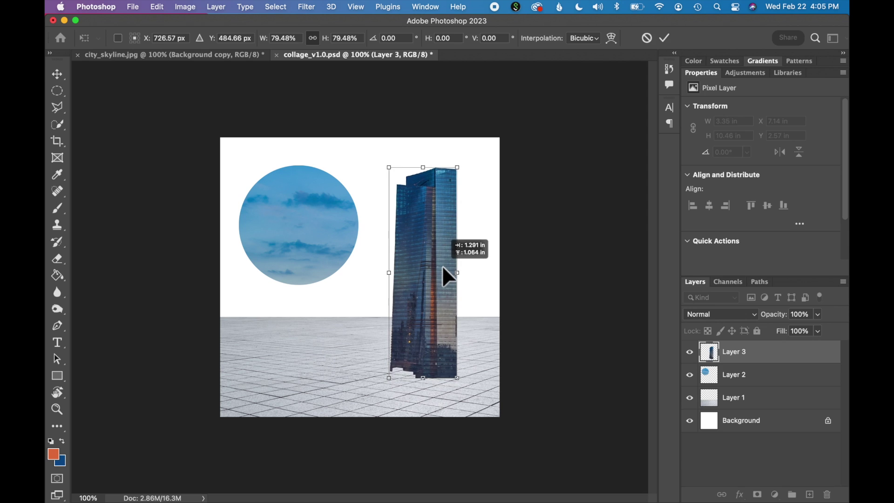
key(Return)
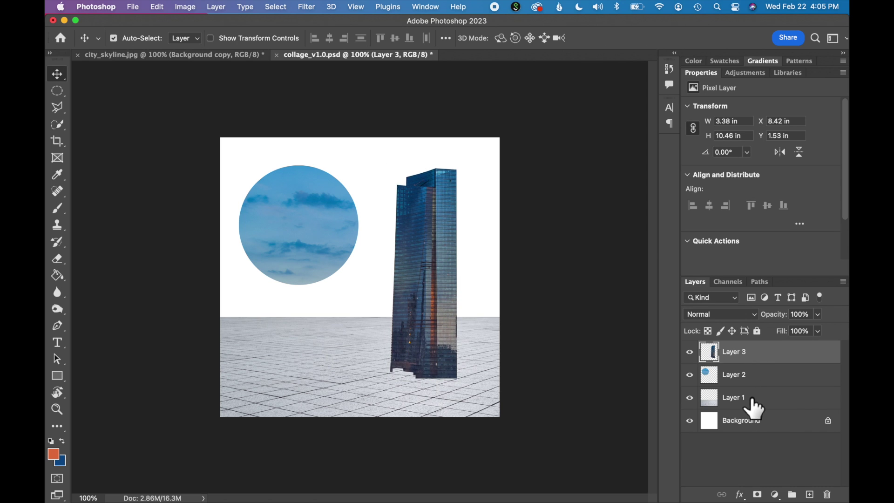
click(773, 399)
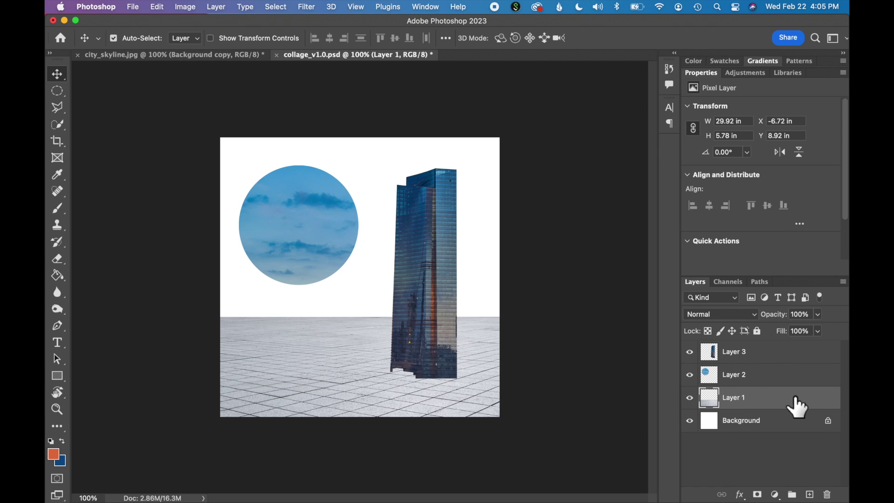
drag(797, 406, 787, 359)
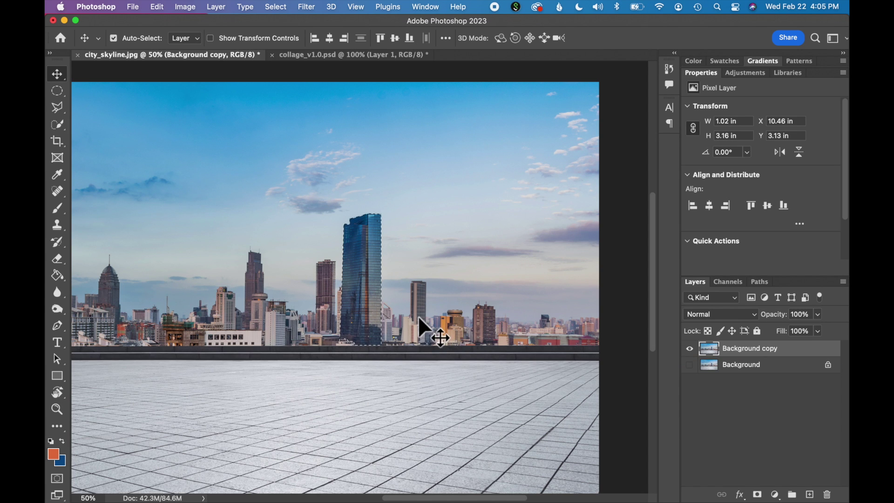
Step: Deselect, view city_skyline.jpg at 100%, and show the Quick Selection tool flyout
click(282, 10)
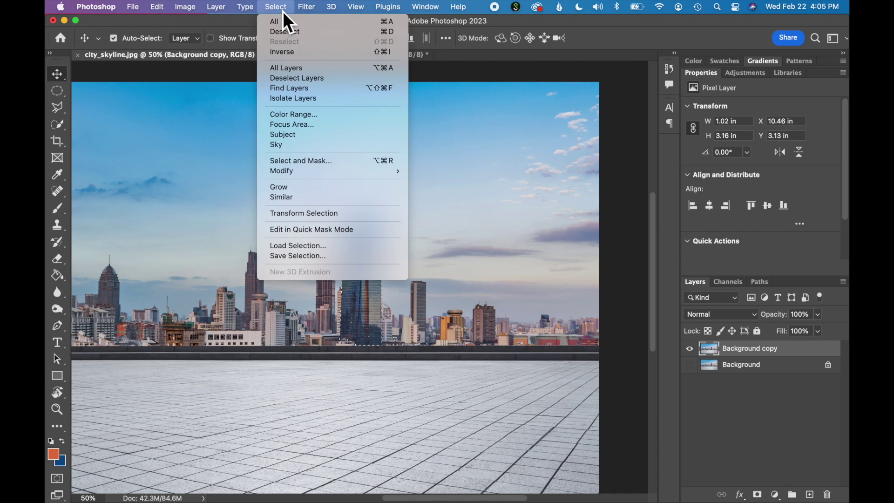
click(286, 35)
scroll(278, 216, left, 5)
key(super+minus)
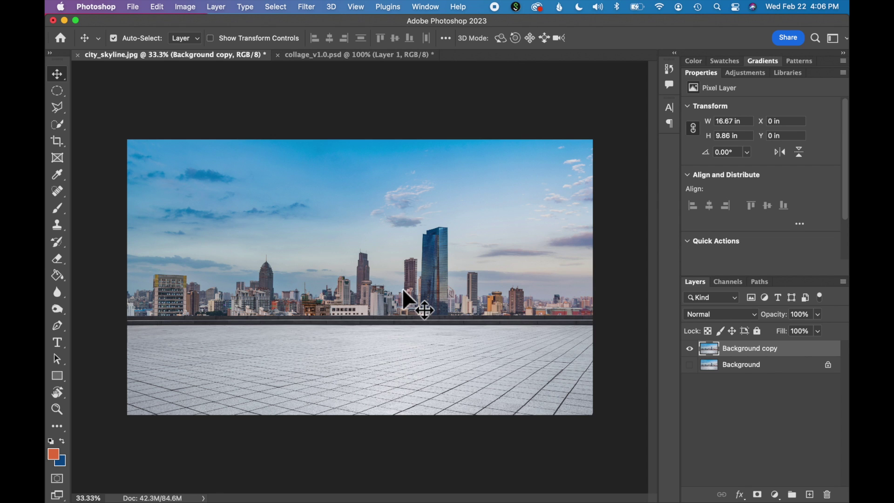
key(super+plus)
key(super+plus)
scroll(401, 288, left, 8)
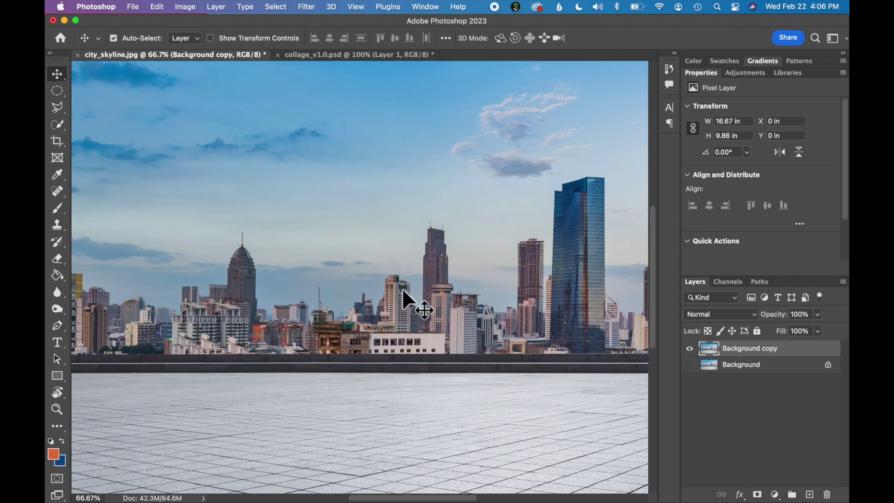
scroll(403, 289, left, 3)
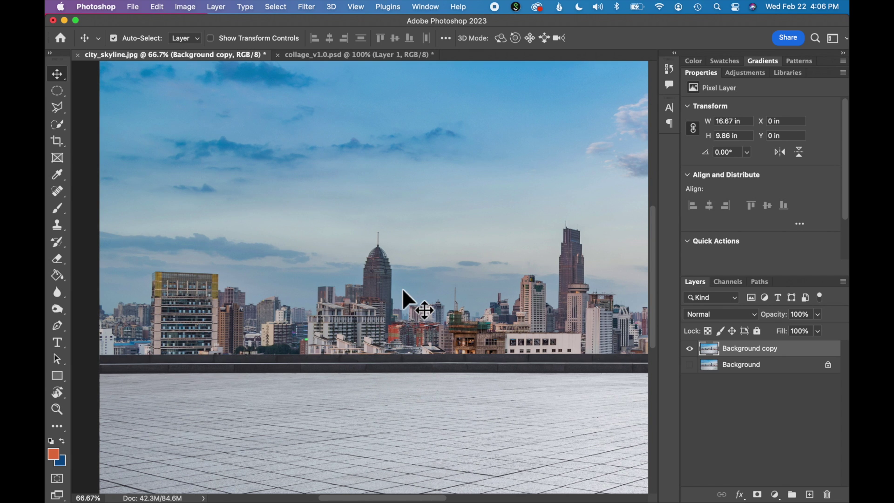
key(super+plus)
click(62, 128)
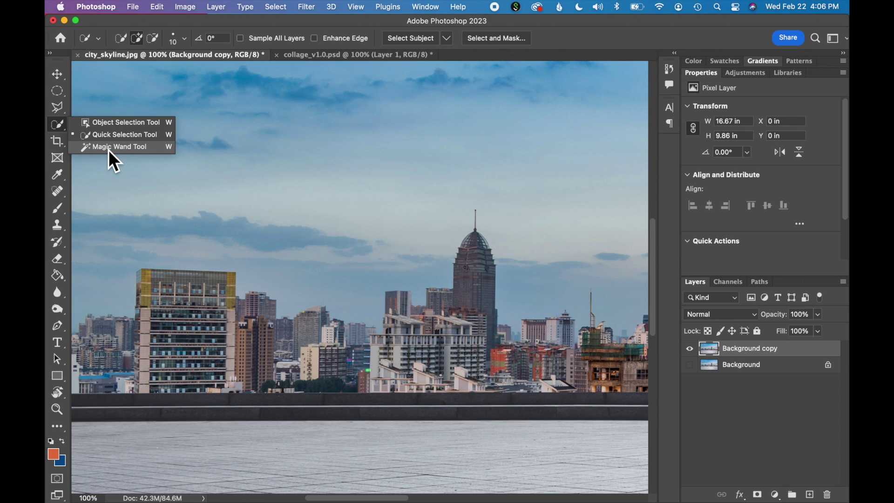
Step: With the Magic Wand, select sky bands above the skyline and subtract small cloud patches
click(108, 148)
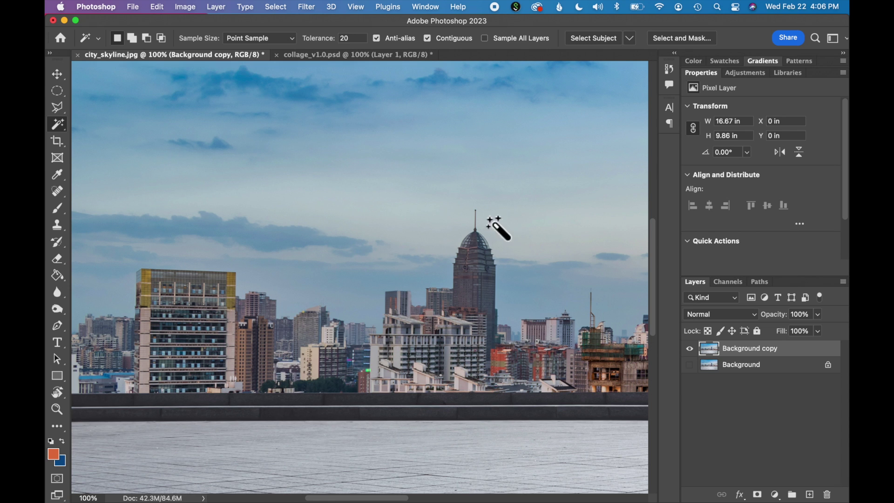
click(442, 217)
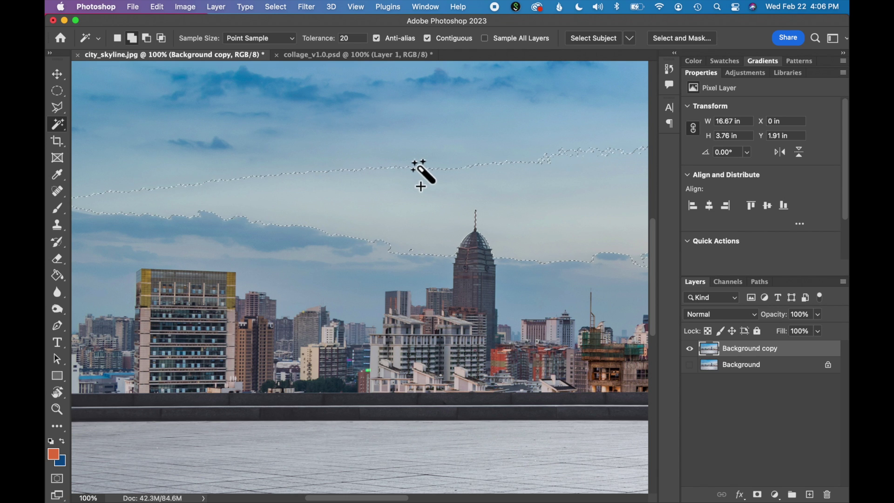
shift+click(346, 155)
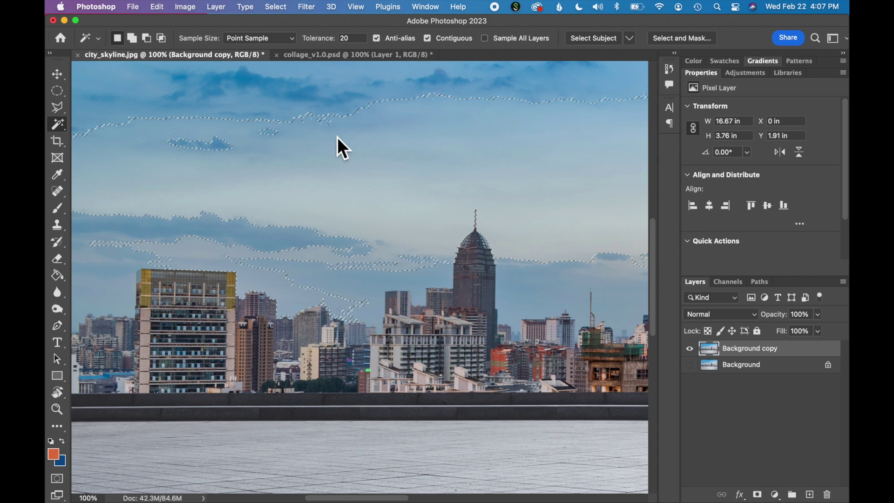
shift+click(255, 136)
shift+click(250, 110)
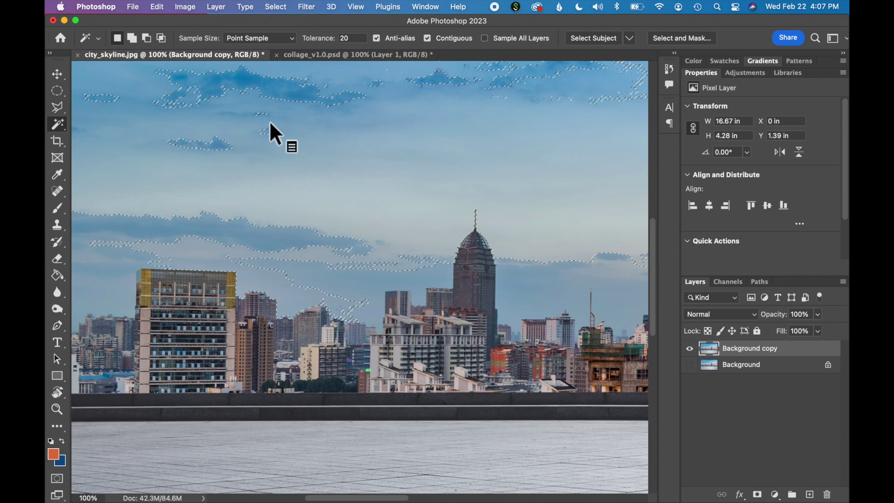
key(alt)
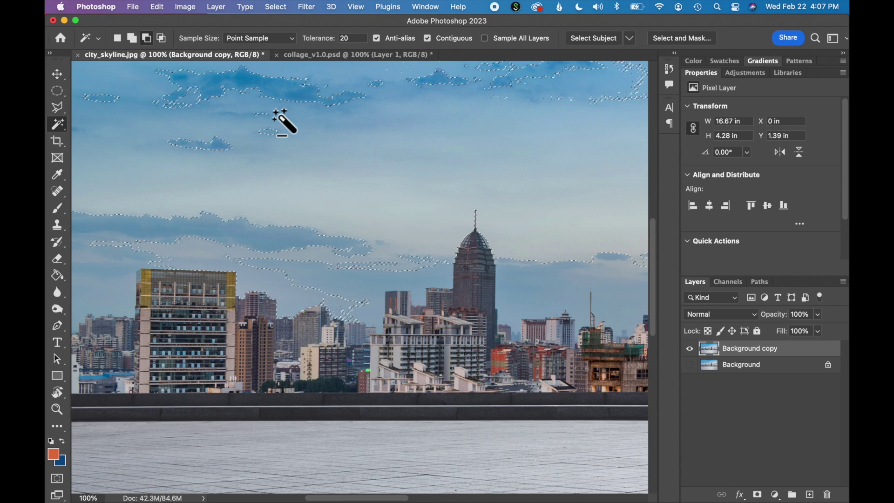
alt+click(302, 110)
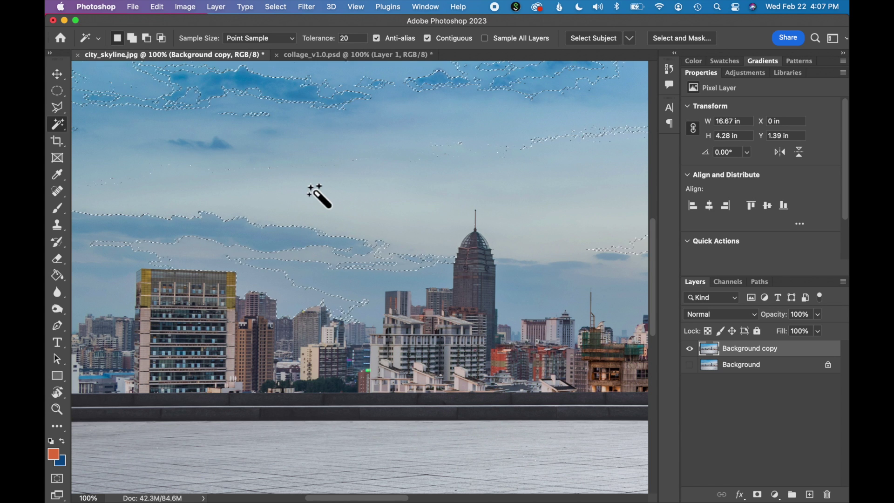
click(283, 5)
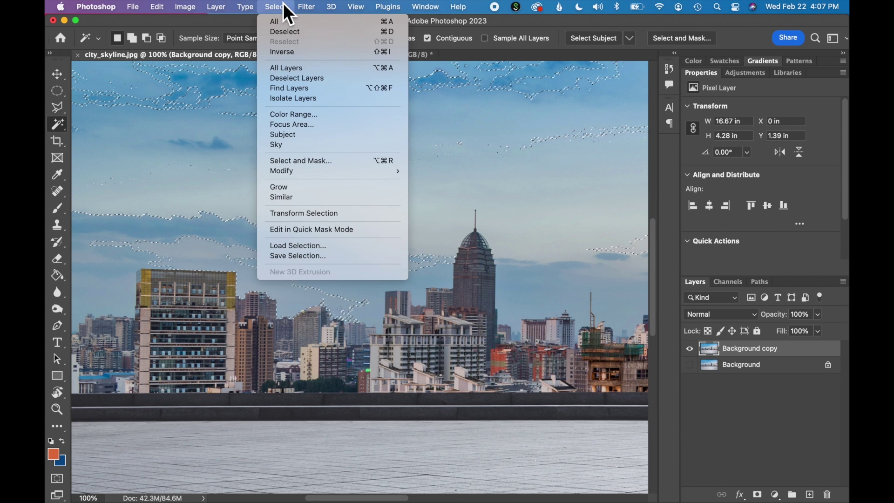
Step: Clear the sky selection, switch to the Quick Selection Tool, and set its brush to 34 px
click(286, 31)
right_click(57, 124)
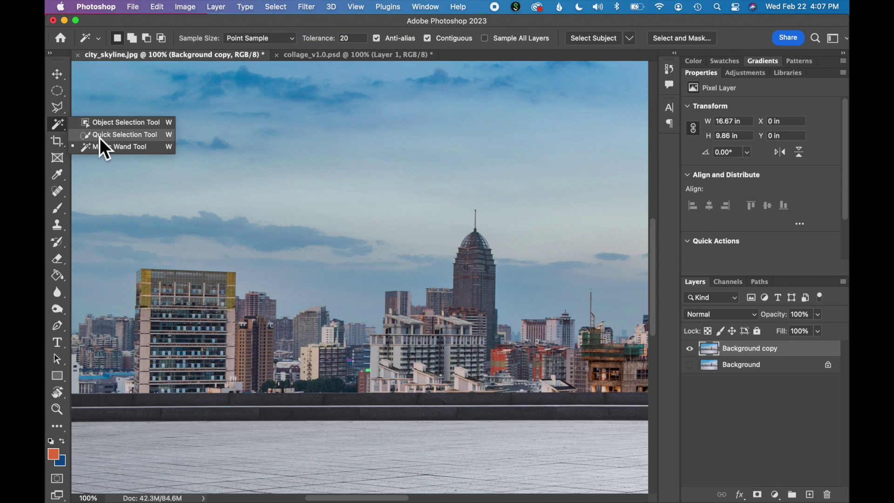
click(110, 137)
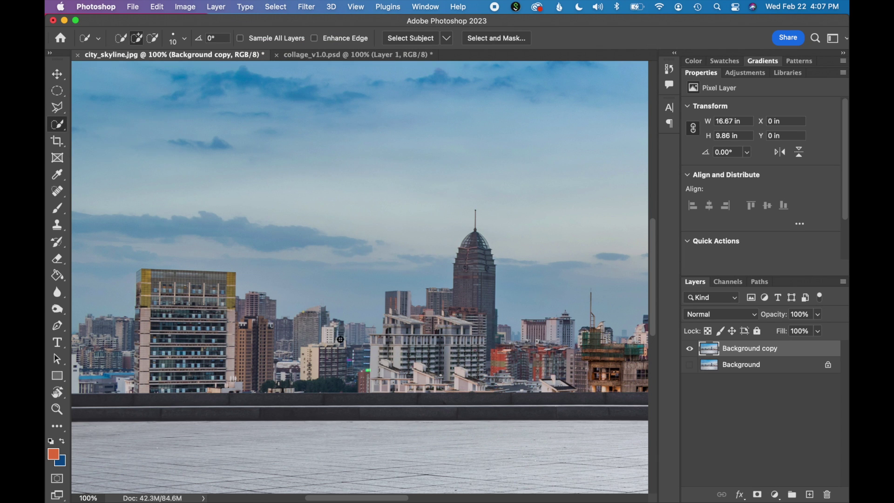
scroll(335, 339, left, 3)
scroll(336, 339, down, 1)
scroll(335, 340, up, 2)
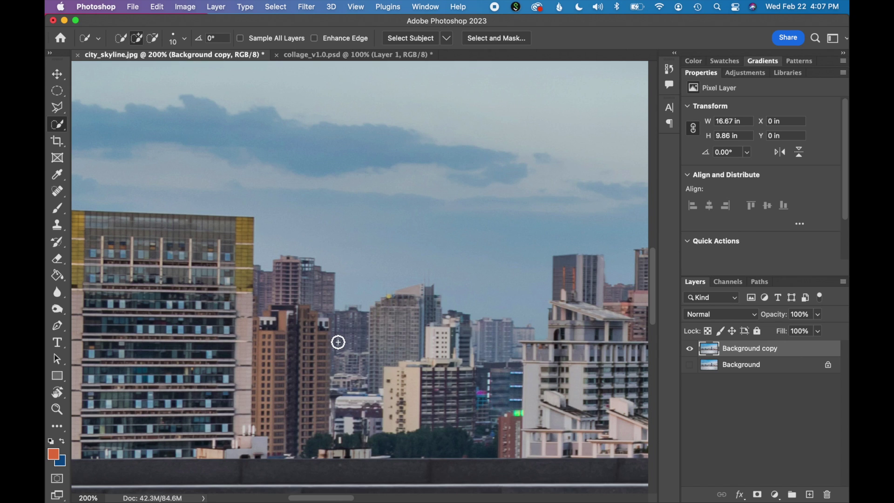
scroll(338, 342, left, 3)
scroll(338, 342, down, 1)
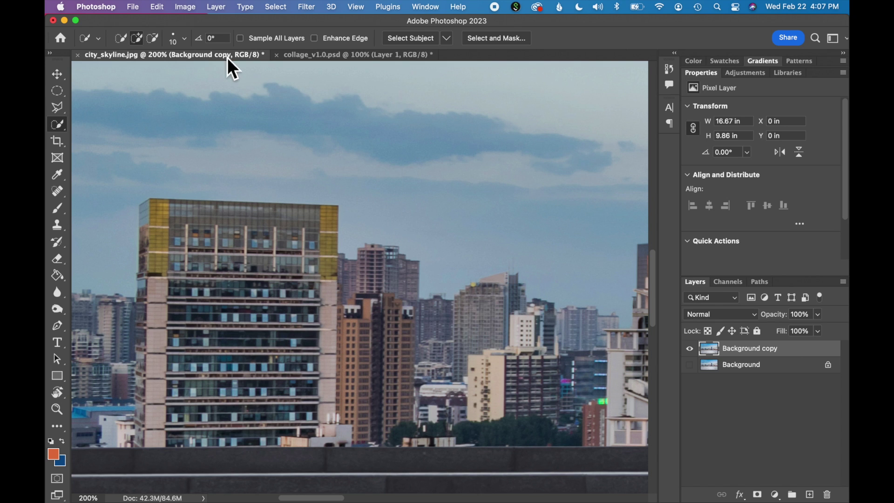
click(184, 40)
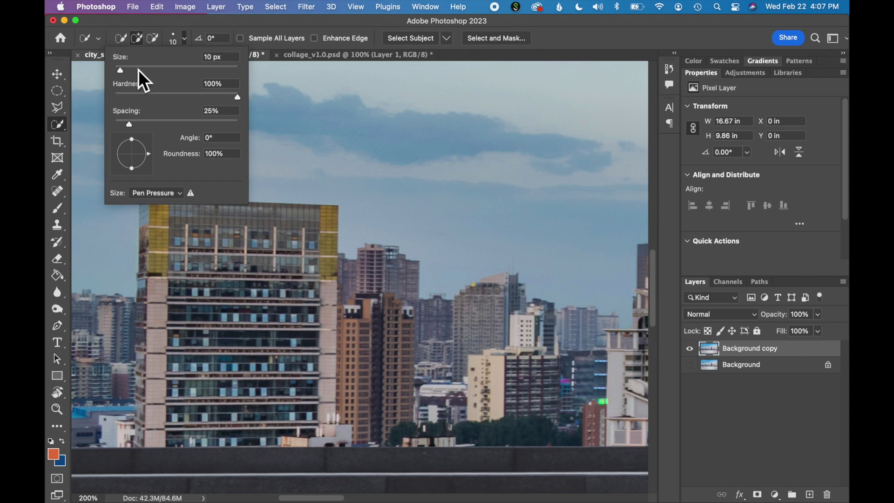
click(138, 70)
Step: Brush a Quick Selection over the brown buildings, the tower's yellow top and middle buildings
click(469, 359)
mouse_move(468, 359)
mouse_down()
mouse_move(157, 339)
mouse_move(105, 360)
mouse_move(122, 368)
mouse_move(146, 394)
mouse_up()
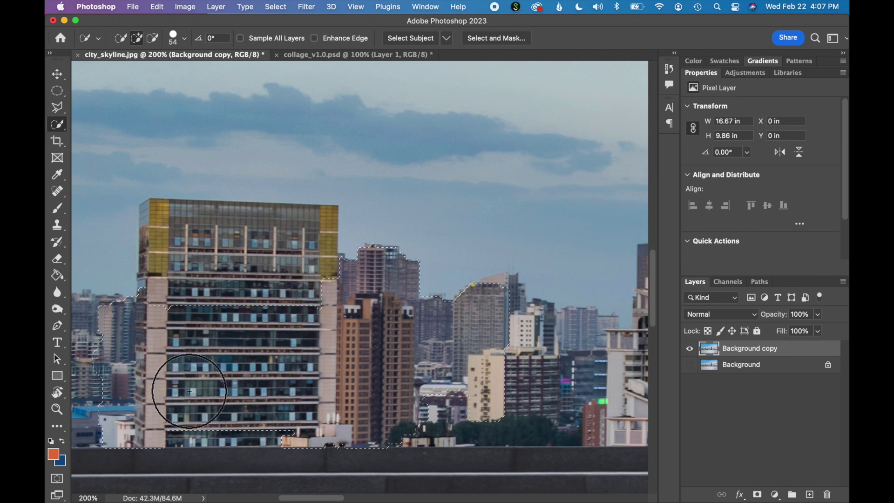
mouse_move(248, 405)
mouse_down()
mouse_move(279, 371)
mouse_move(291, 279)
mouse_move(282, 263)
mouse_up()
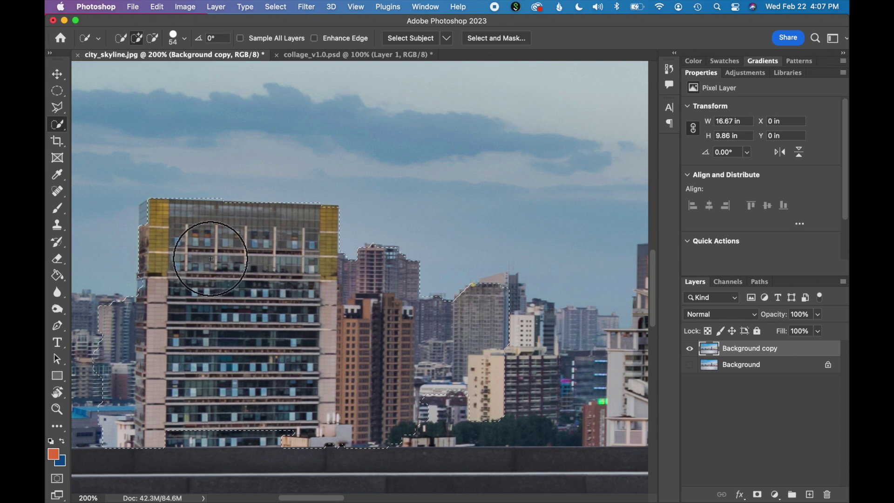
mouse_move(428, 374)
mouse_down()
mouse_move(438, 390)
mouse_move(517, 397)
mouse_move(526, 365)
mouse_move(562, 364)
mouse_move(566, 391)
mouse_move(500, 393)
mouse_move(494, 404)
mouse_move(515, 399)
mouse_up()
scroll(514, 404, right, 5)
mouse_move(366, 394)
mouse_down()
mouse_move(470, 391)
mouse_move(431, 334)
mouse_move(435, 293)
mouse_move(425, 293)
mouse_move(448, 313)
mouse_move(481, 313)
mouse_move(507, 278)
mouse_move(538, 275)
mouse_move(562, 258)
mouse_move(569, 399)
mouse_up()
Step: Extend the selection to the orange building and the buildings further left
scroll(568, 398, right, 5)
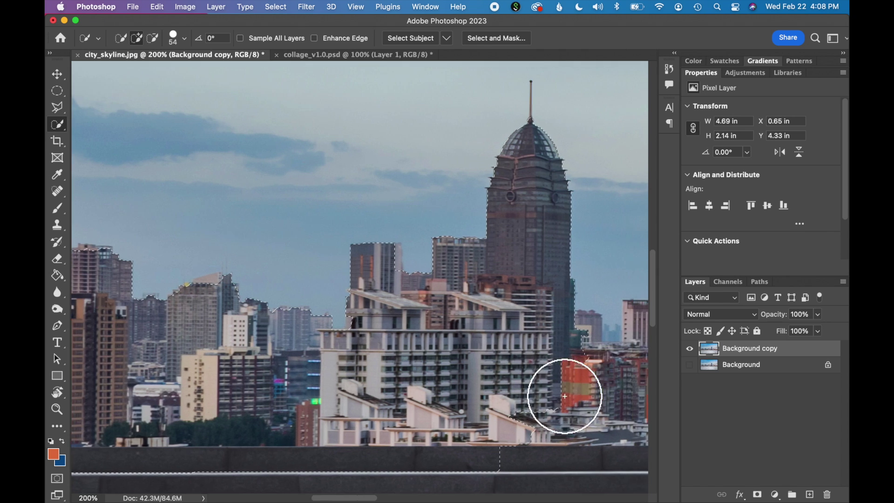
mouse_move(387, 411)
mouse_down()
mouse_move(422, 407)
mouse_move(443, 377)
mouse_move(442, 408)
mouse_move(459, 404)
mouse_move(369, 383)
mouse_up()
scroll(369, 382, left, 10)
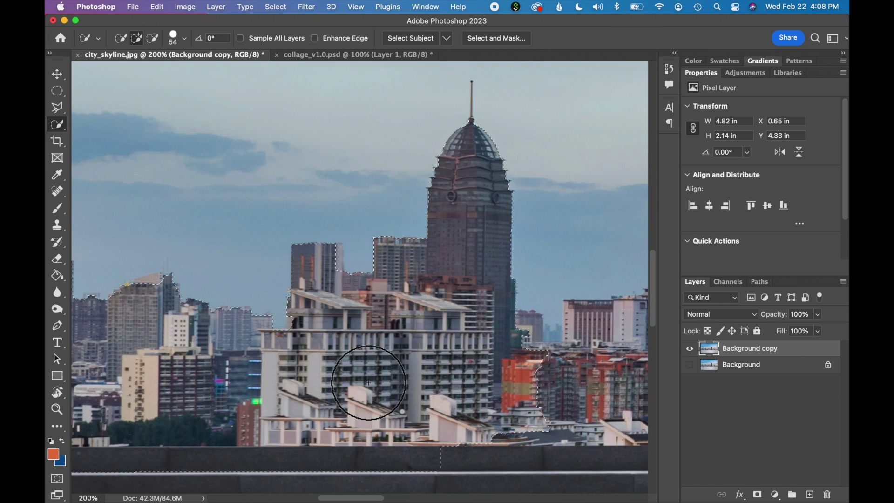
scroll(369, 383, left, 3)
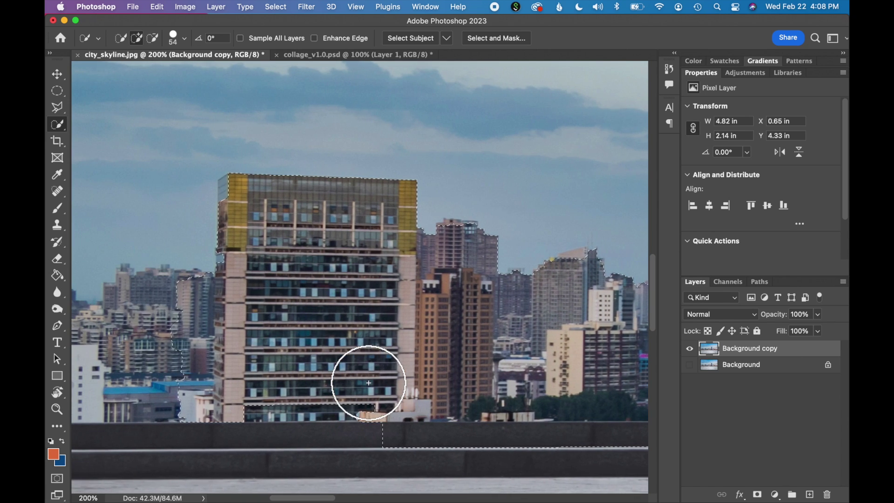
scroll(368, 383, left, 8)
mouse_move(369, 379)
mouse_down()
mouse_move(200, 373)
mouse_move(140, 329)
mouse_up()
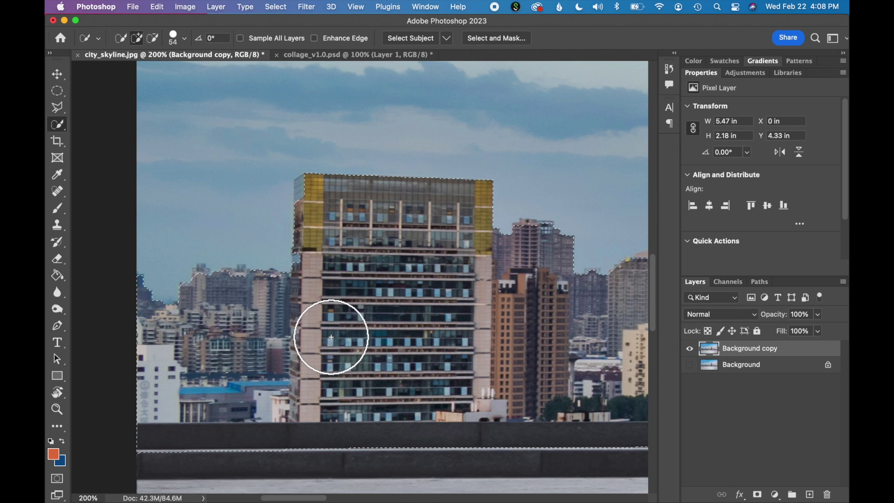
key(super+equal)
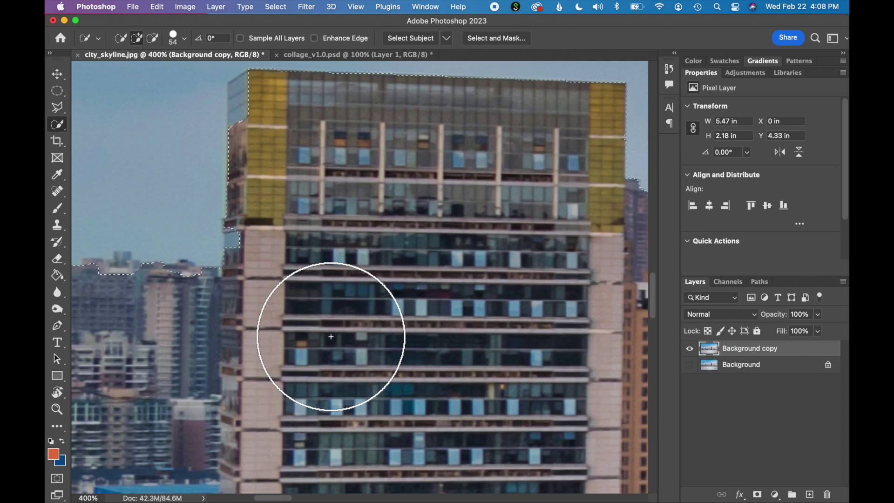
Step: Set the Quick Selection brush to 16 px and add the tower's left notch and a lower rooftop
scroll(330, 336, left, 5)
scroll(331, 337, left, 3)
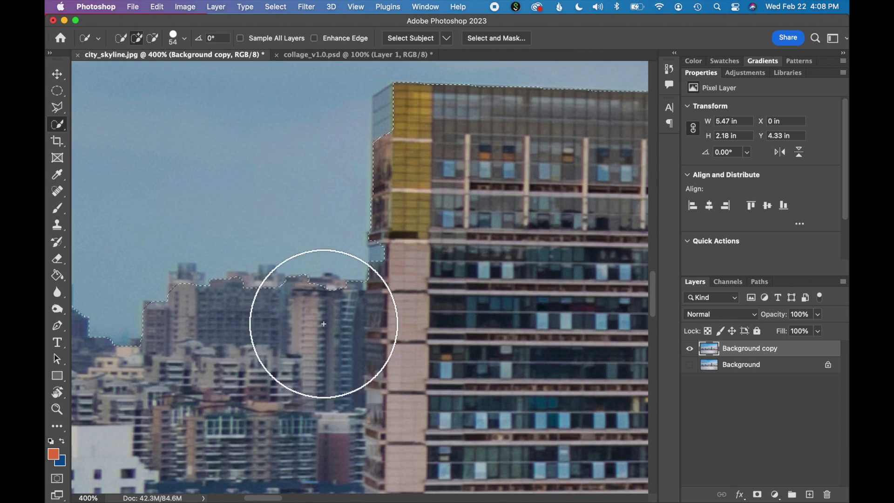
click(185, 39)
click(127, 68)
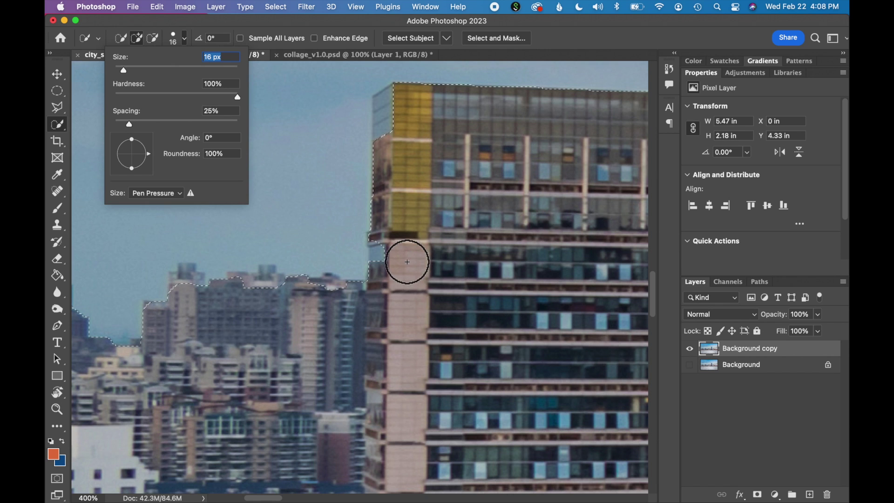
click(407, 274)
mouse_move(401, 259)
mouse_down()
mouse_move(393, 260)
mouse_move(403, 248)
mouse_move(410, 130)
mouse_move(399, 127)
mouse_move(399, 137)
mouse_up()
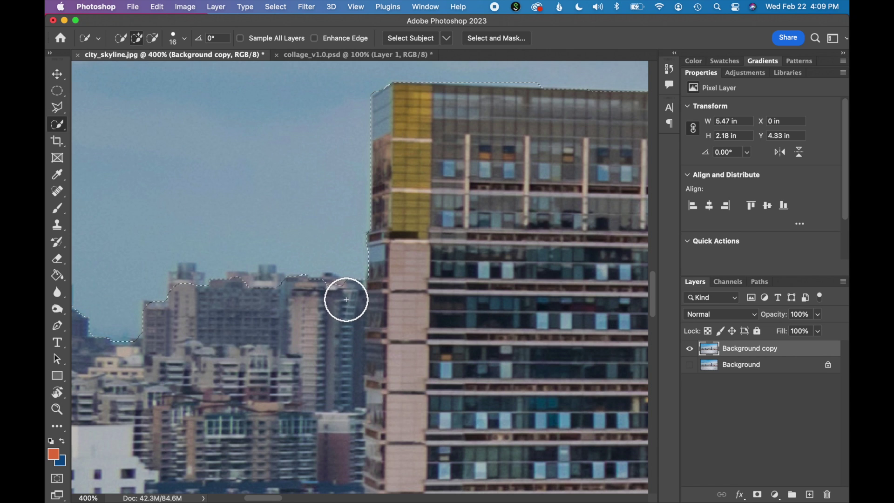
mouse_move(345, 299)
mouse_down()
mouse_move(326, 308)
mouse_move(284, 299)
mouse_move(280, 289)
mouse_move(261, 303)
mouse_move(191, 276)
mouse_up()
Step: Add the tall building's beige rooftop to the selection and zoom out to 300%
scroll(191, 275, down, 5)
scroll(345, 409, right, 10)
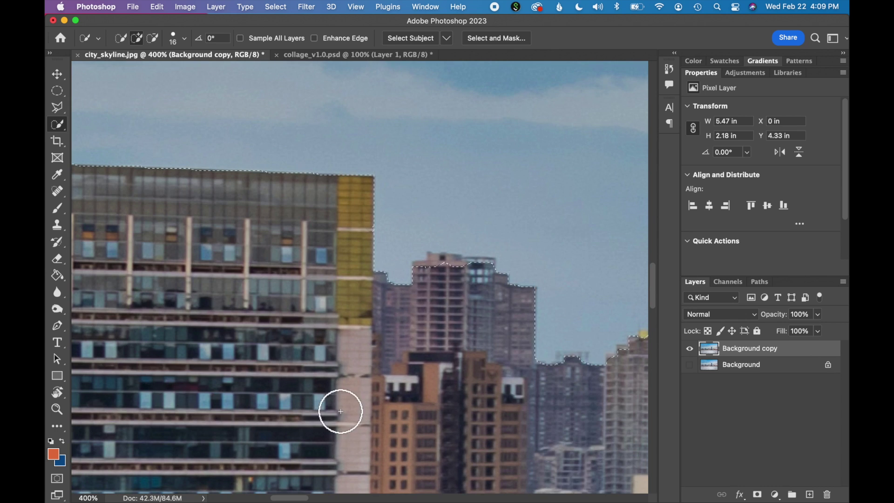
scroll(569, 371, right, 8)
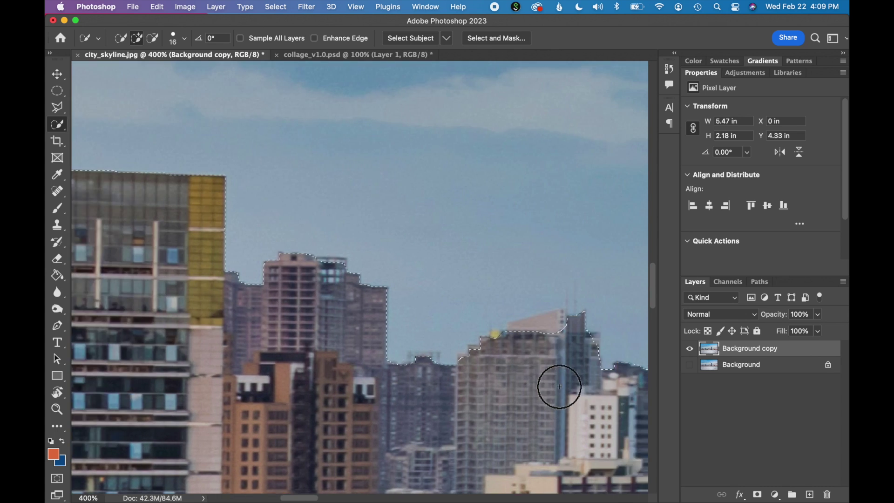
mouse_move(473, 358)
mouse_down()
mouse_move(492, 363)
mouse_move(487, 341)
mouse_move(457, 349)
mouse_up()
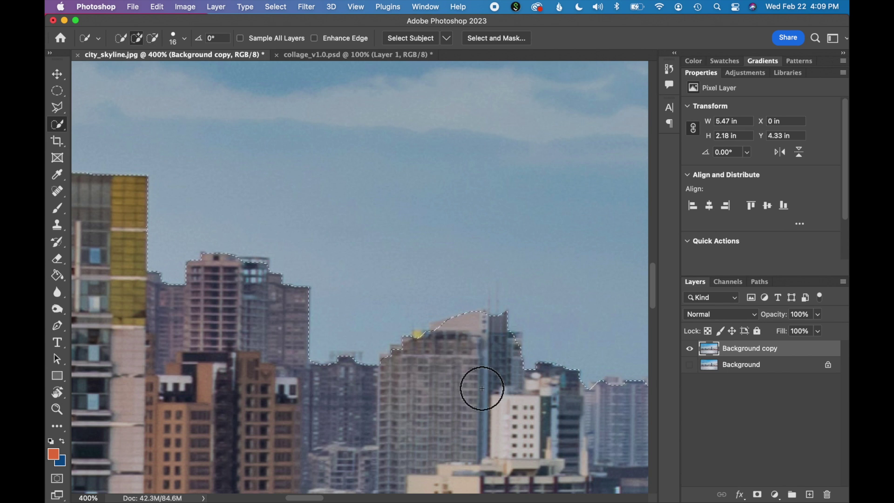
scroll(480, 385, right, 10)
scroll(480, 385, down, 3)
key(super+minus)
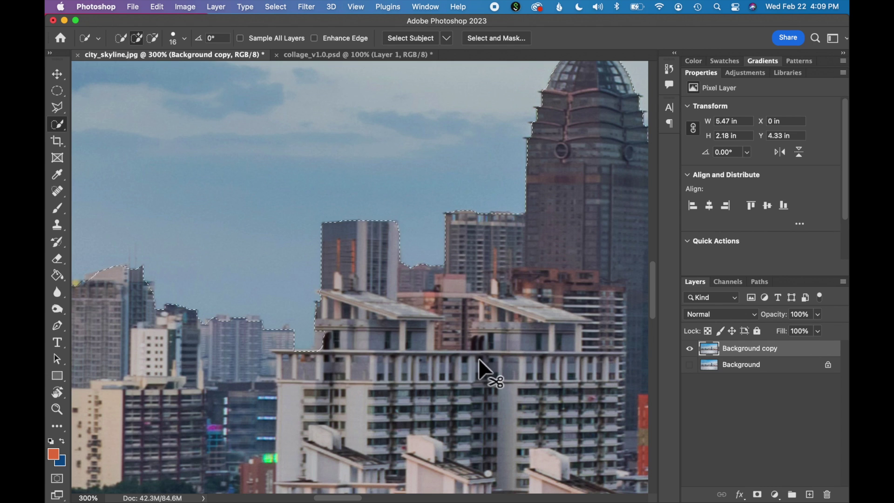
scroll(335, 349, down, 5)
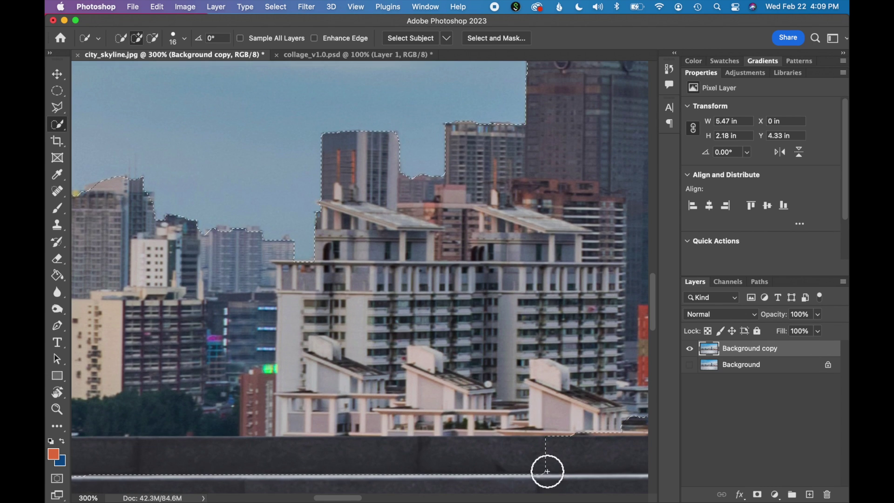
Step: Subtract the wall from the skyline selection and zoom out to 200%
key(alt)
drag(551, 472, 345, 479)
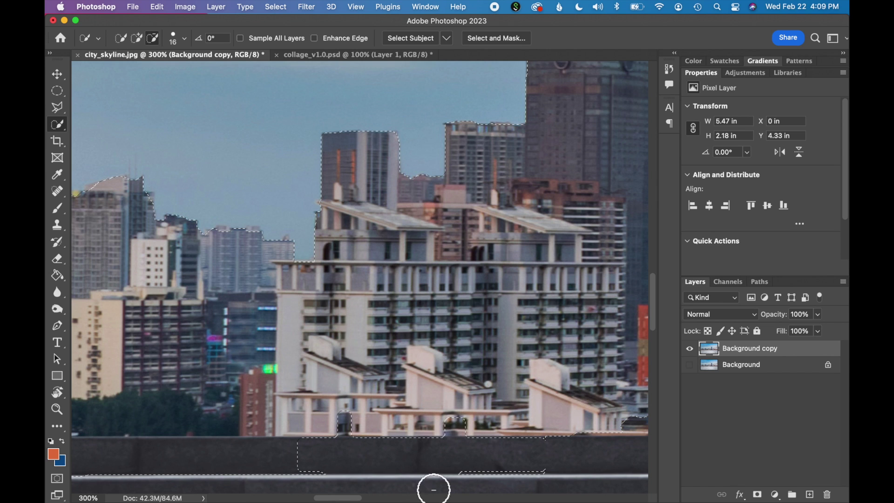
mouse_move(418, 482)
mouse_down()
mouse_move(251, 466)
mouse_move(160, 473)
mouse_up()
scroll(160, 473, left, 10)
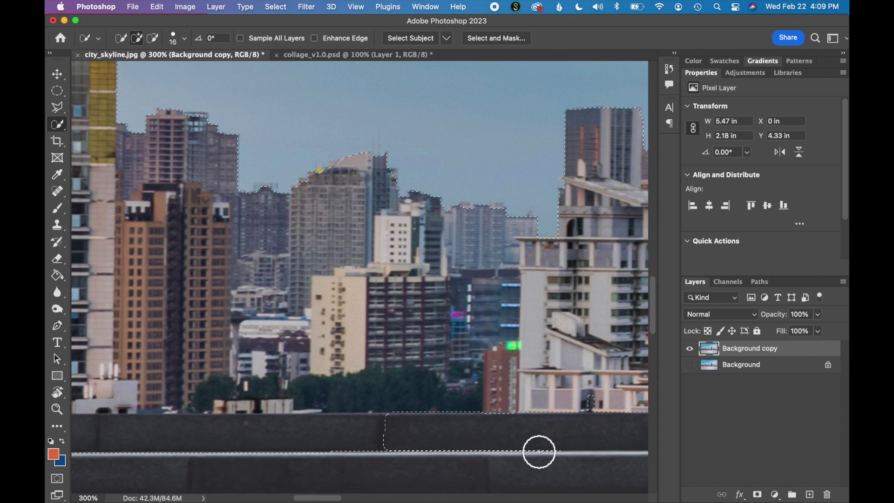
scroll(297, 445, left, 10)
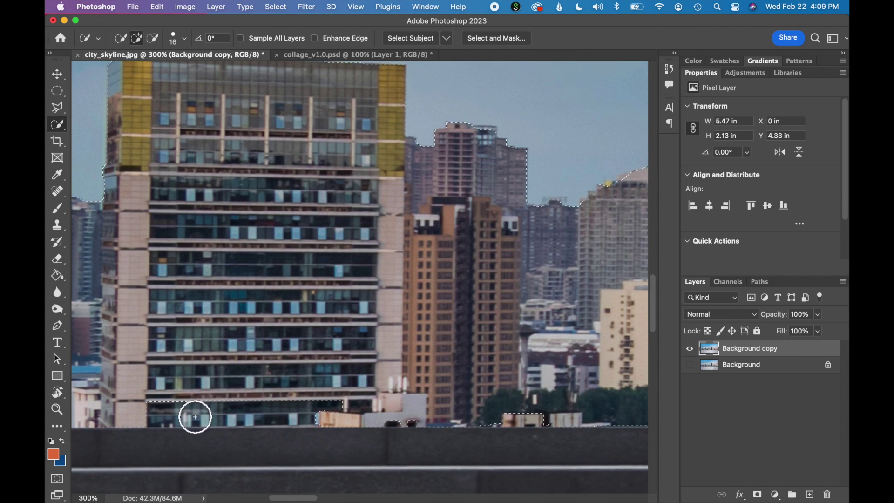
key(super+minus)
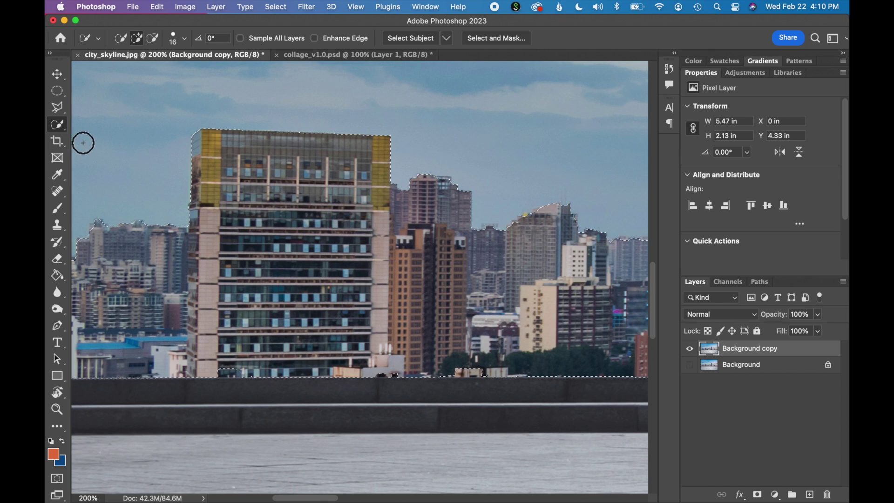
Step: Add the rooftops along the image's left edge with a Polygonal Lasso outline
click(58, 109)
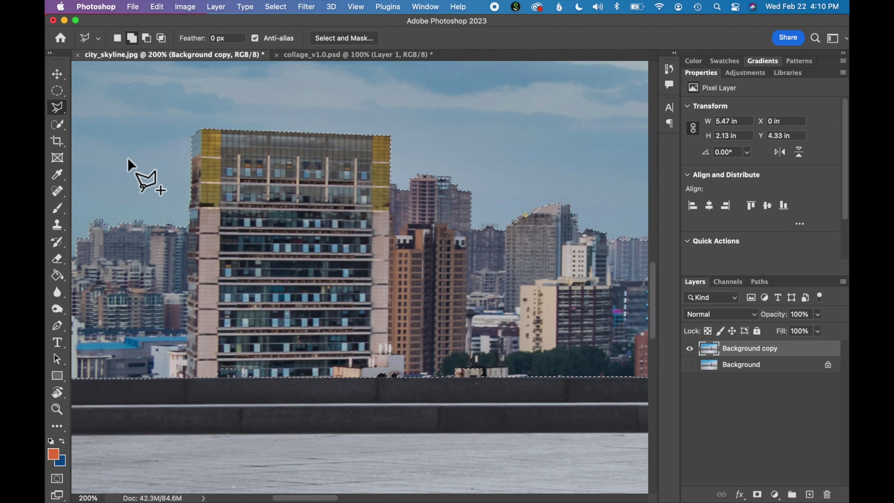
scroll(128, 159, left, 5)
scroll(127, 157, up, 5)
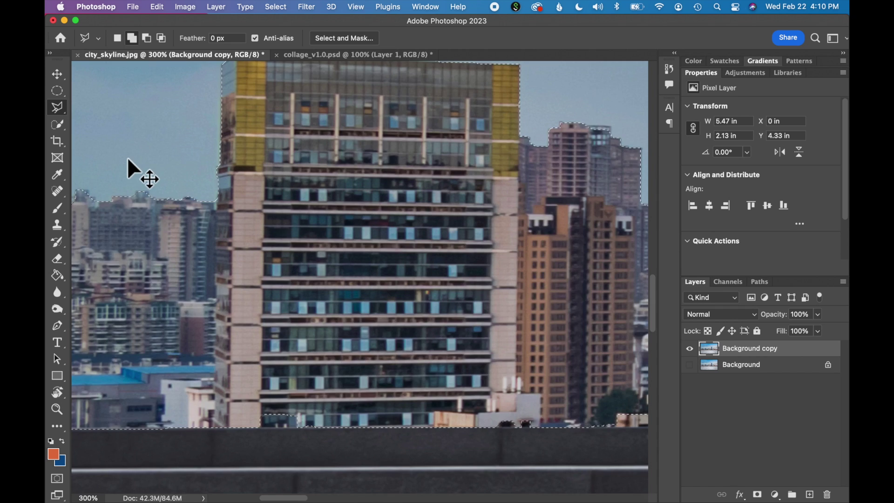
scroll(128, 157, left, 10)
scroll(127, 158, up, 2)
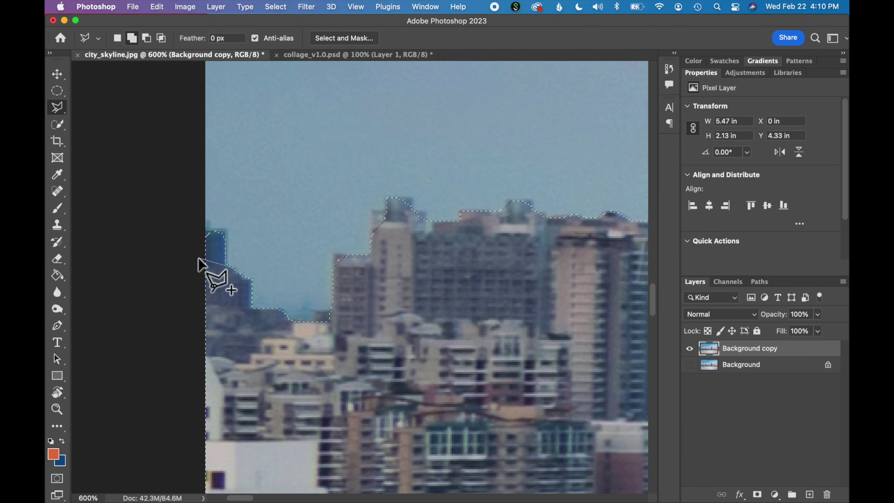
click(207, 229)
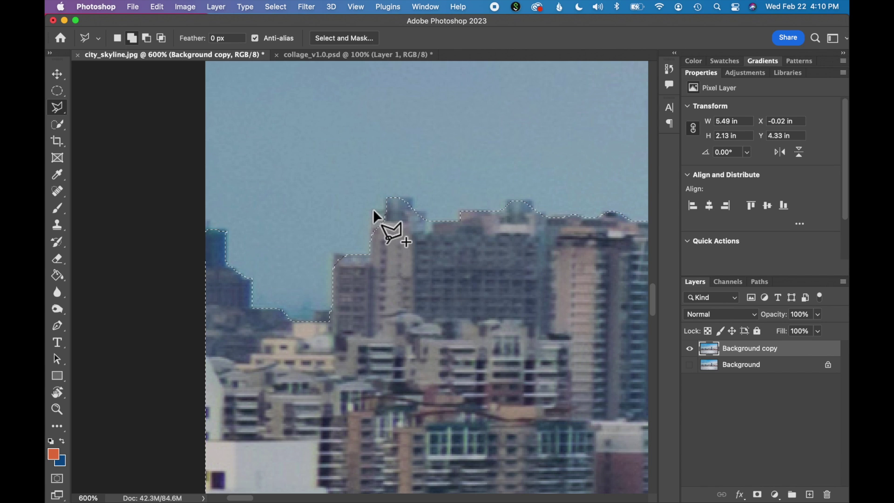
Step: Correct a rooftop edge with a small lasso outline, then pick the Move tool at 100% view
click(387, 211)
click(396, 245)
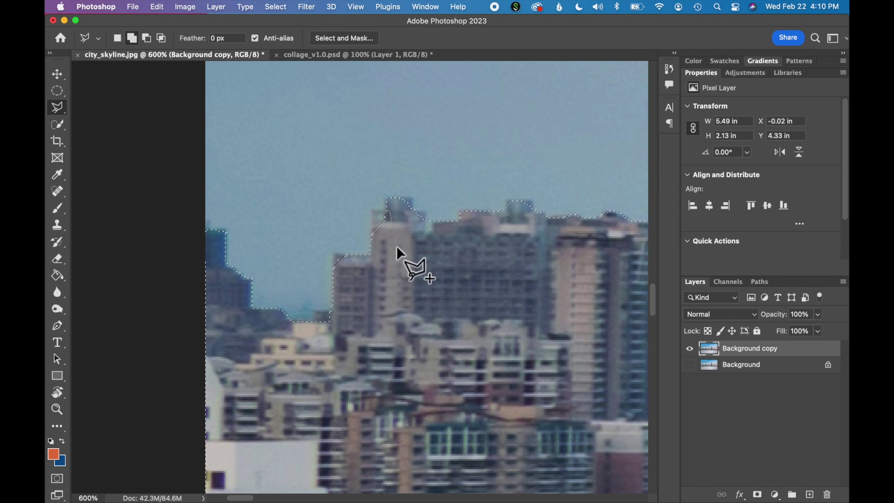
click(373, 236)
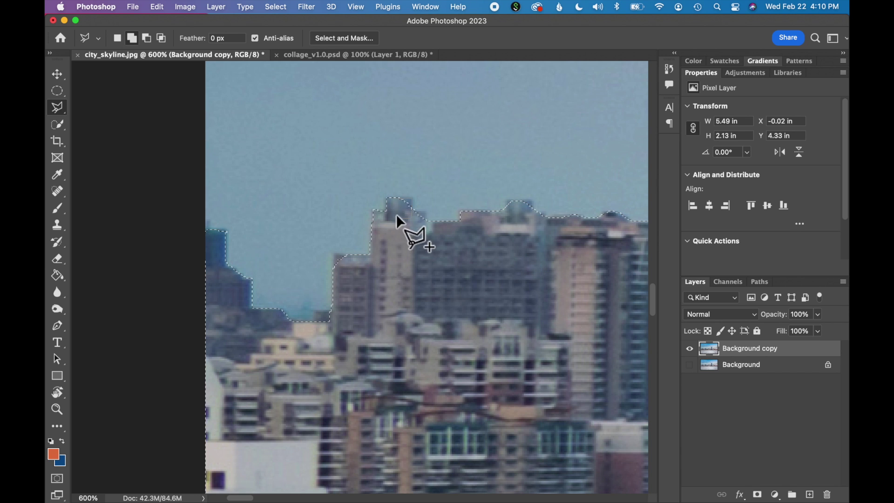
key(v)
key(super+1)
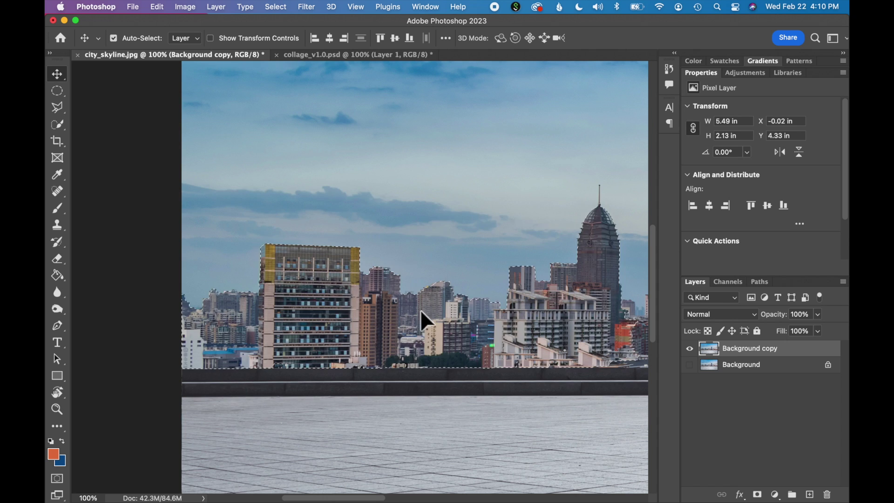
Step: Bring the cut-out skyline into collage_v1.0.psd as Layer 4, scaled to 71.32% along the bottom
drag(412, 291, 393, 370)
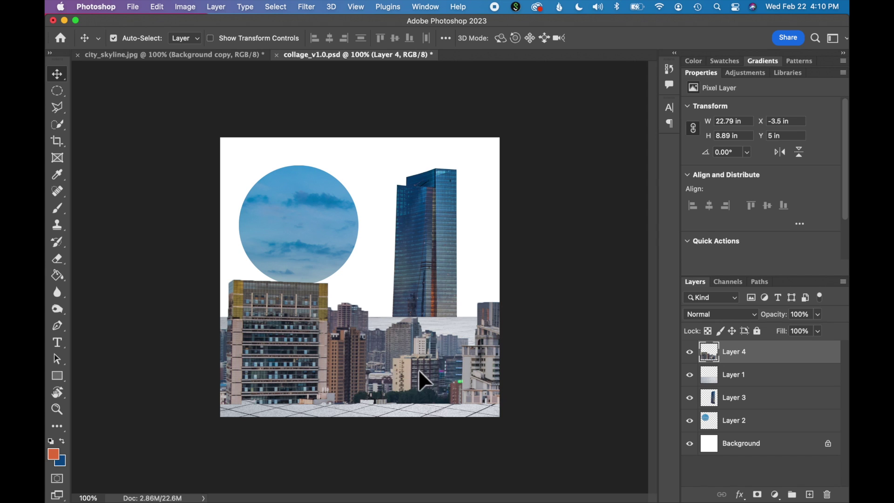
drag(418, 363, 416, 388)
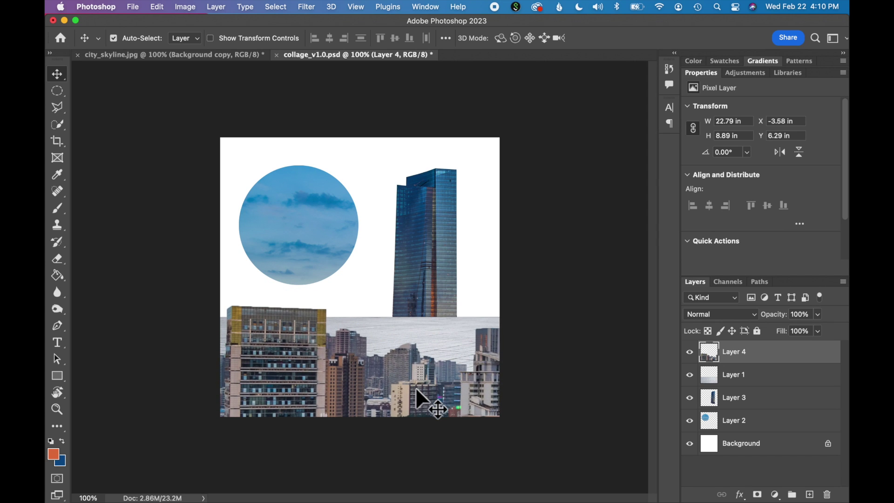
key(super+t)
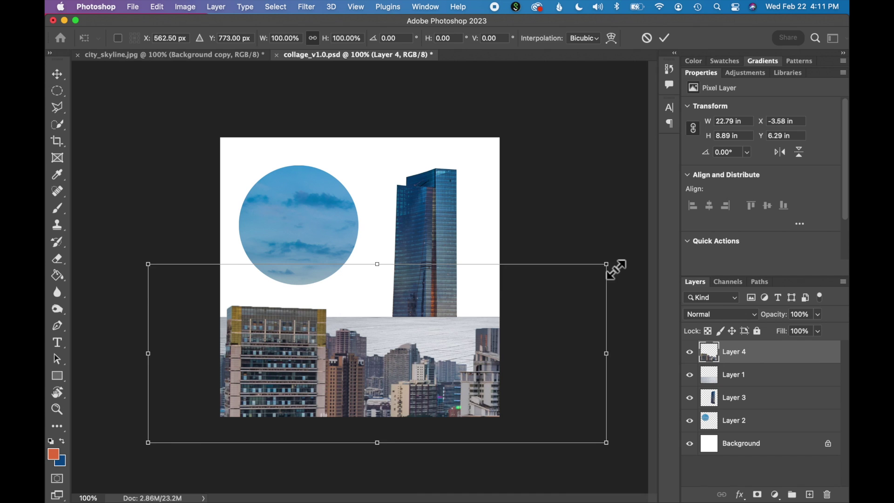
drag(607, 264, 479, 308)
drag(433, 398, 459, 395)
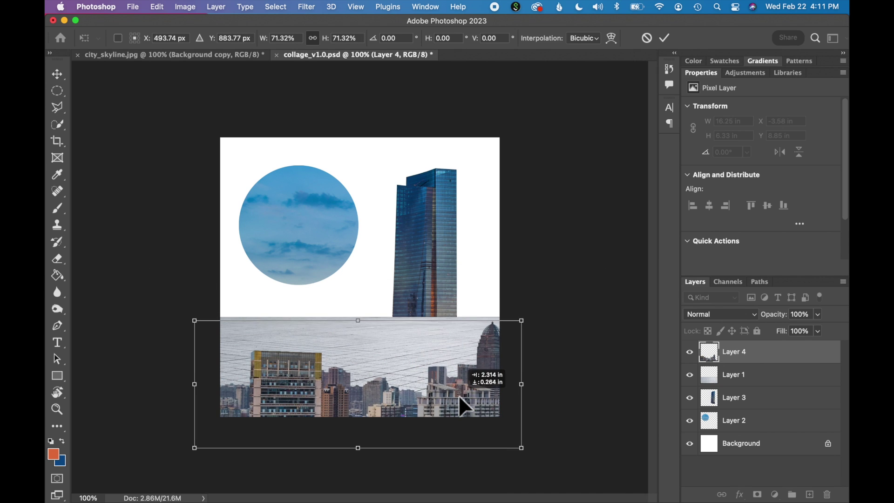
key(Return)
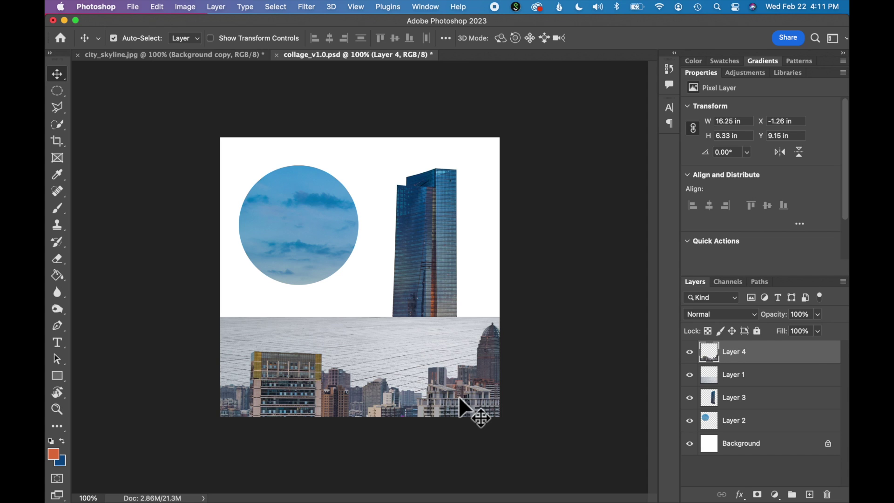
Step: Open sunset_clouds.jpg from the File menu as a separate document
click(139, 5)
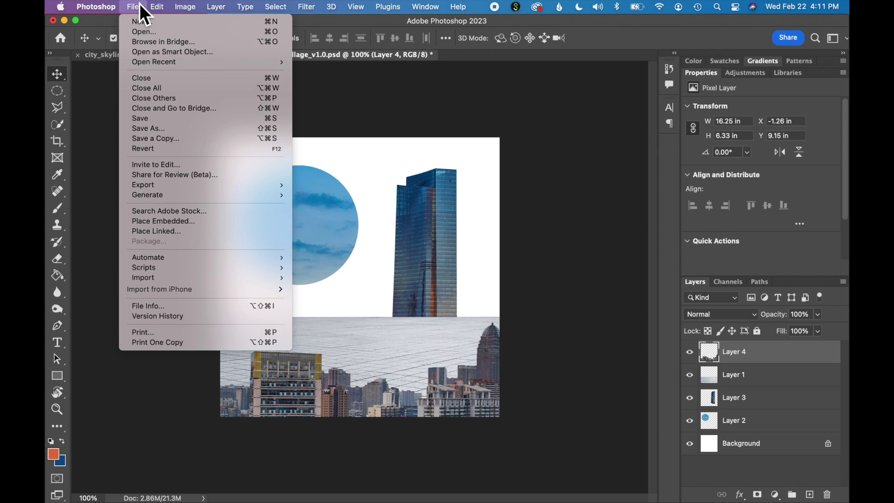
click(151, 32)
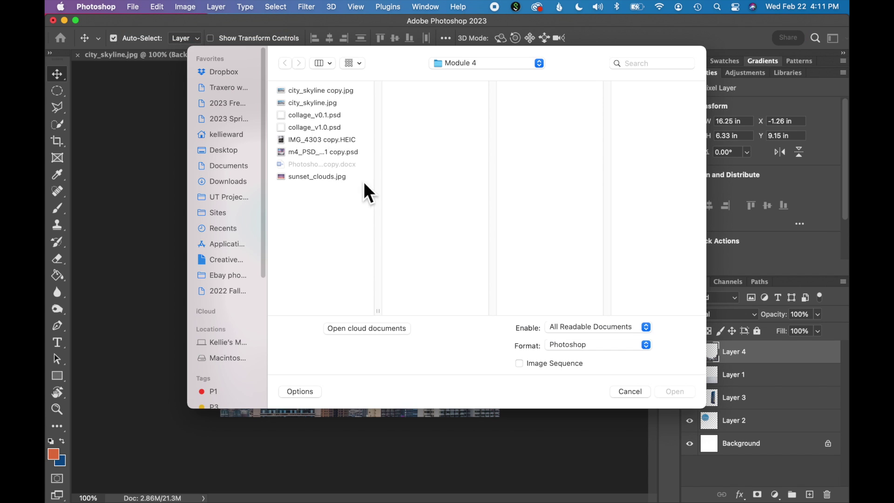
click(326, 178)
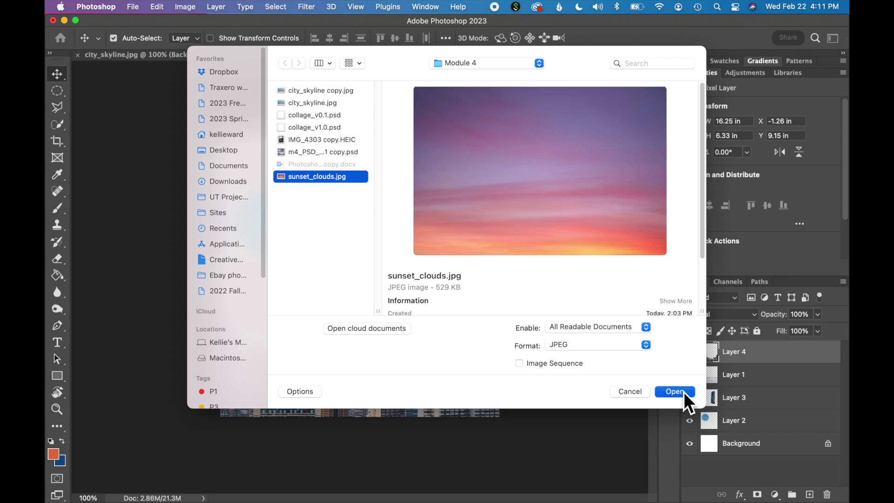
click(679, 393)
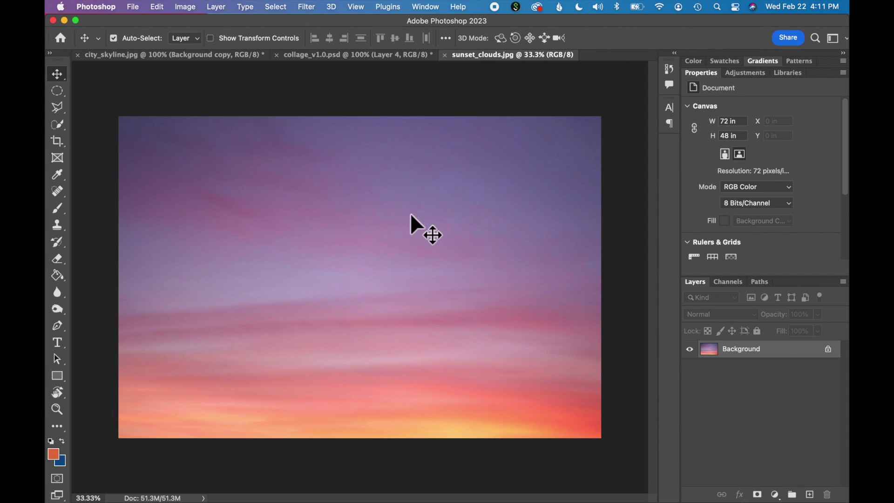
Step: Copy the sunset photo into collage_v1.0.psd as a new layer
click(359, 55)
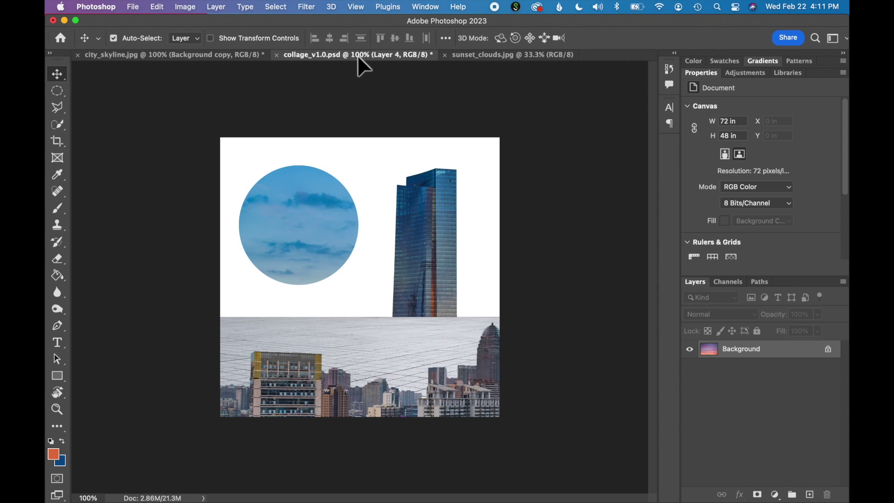
drag(379, 170, 379, 169)
key(super+minus)
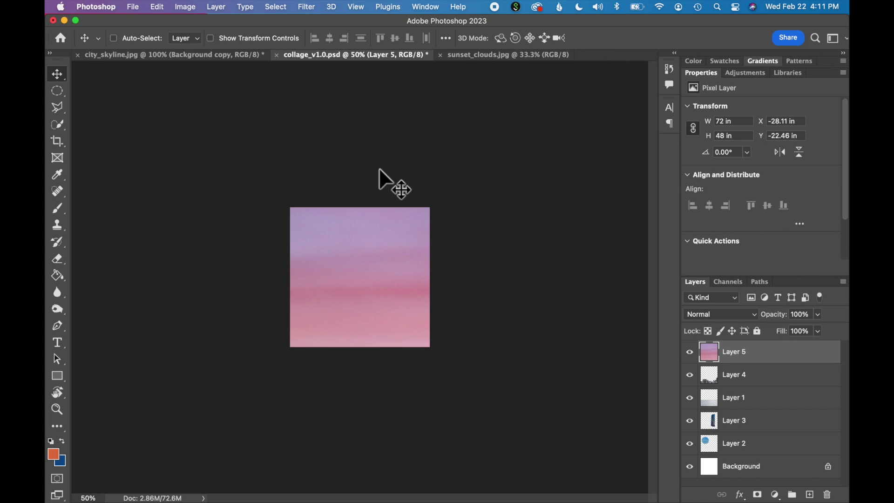
Step: Scale the sunset layer to about 53% and move it just above Background, behind everything
key(super+t)
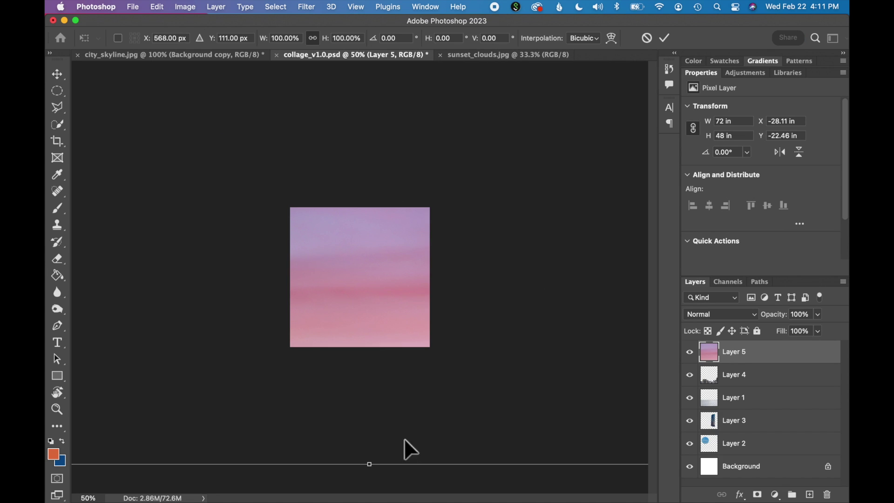
drag(376, 465, 375, 288)
key(Return)
drag(734, 352, 750, 460)
key(super+plus)
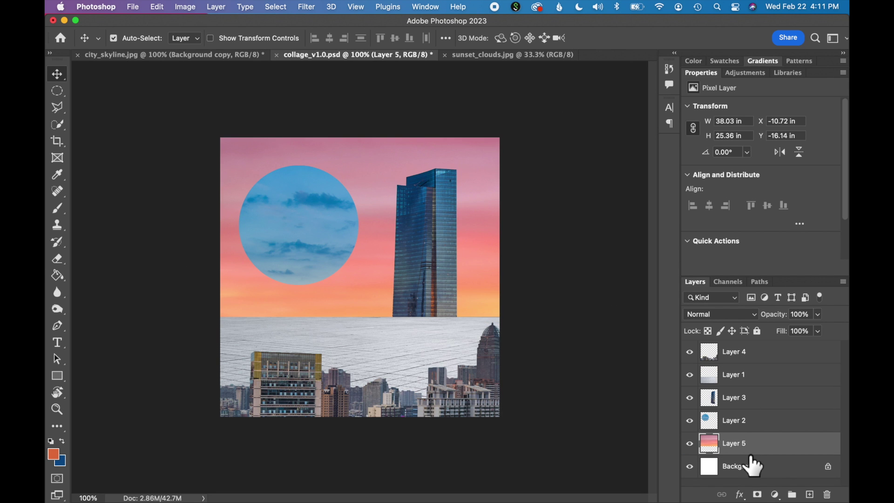